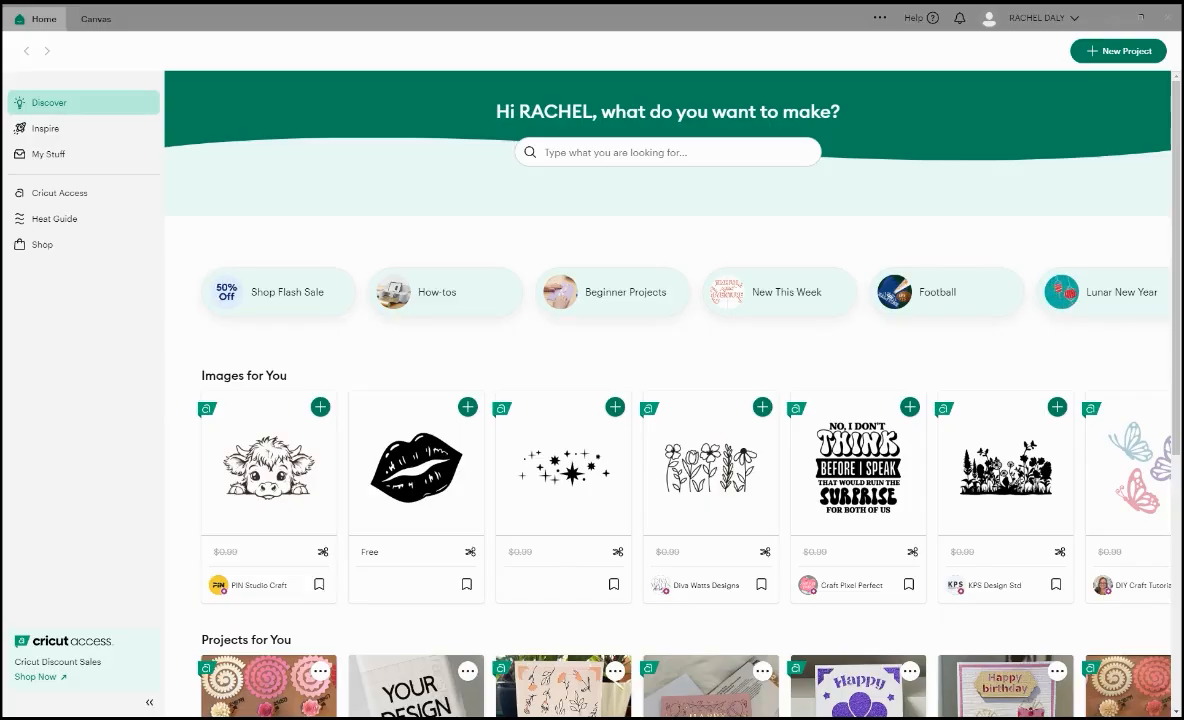
Add the three-butterfly image to a new project and move it to about X 4.93, Y 1.35 in
click(1122, 52)
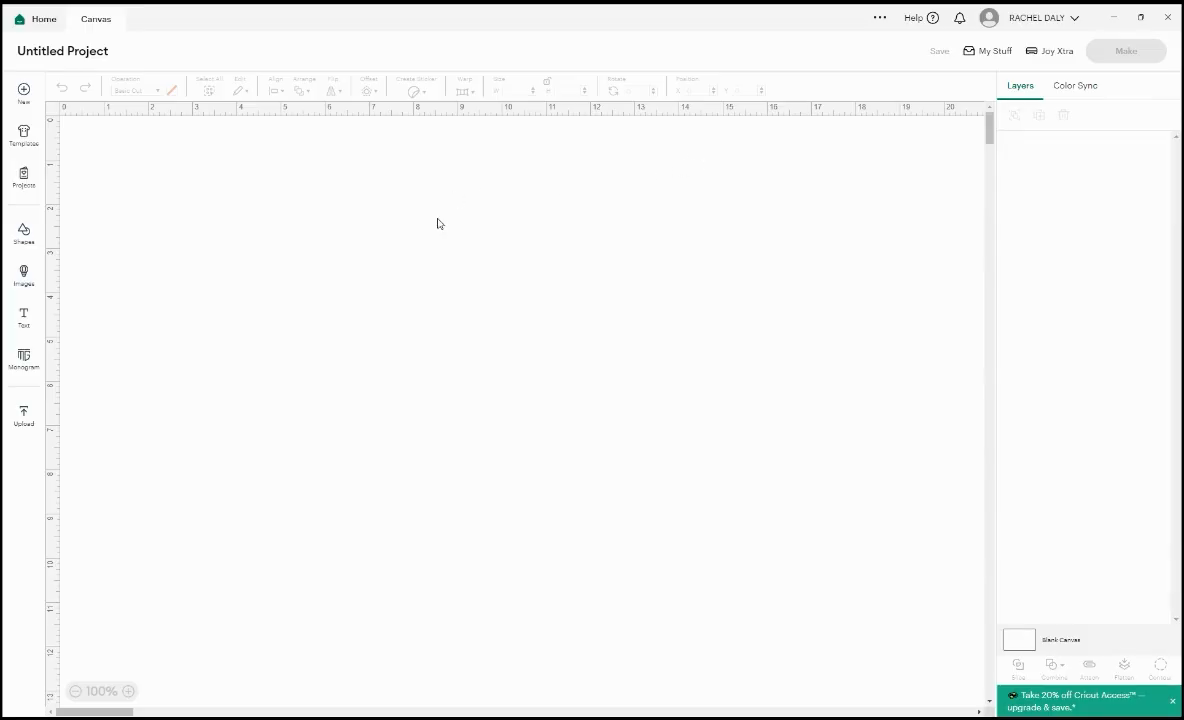
click(24, 276)
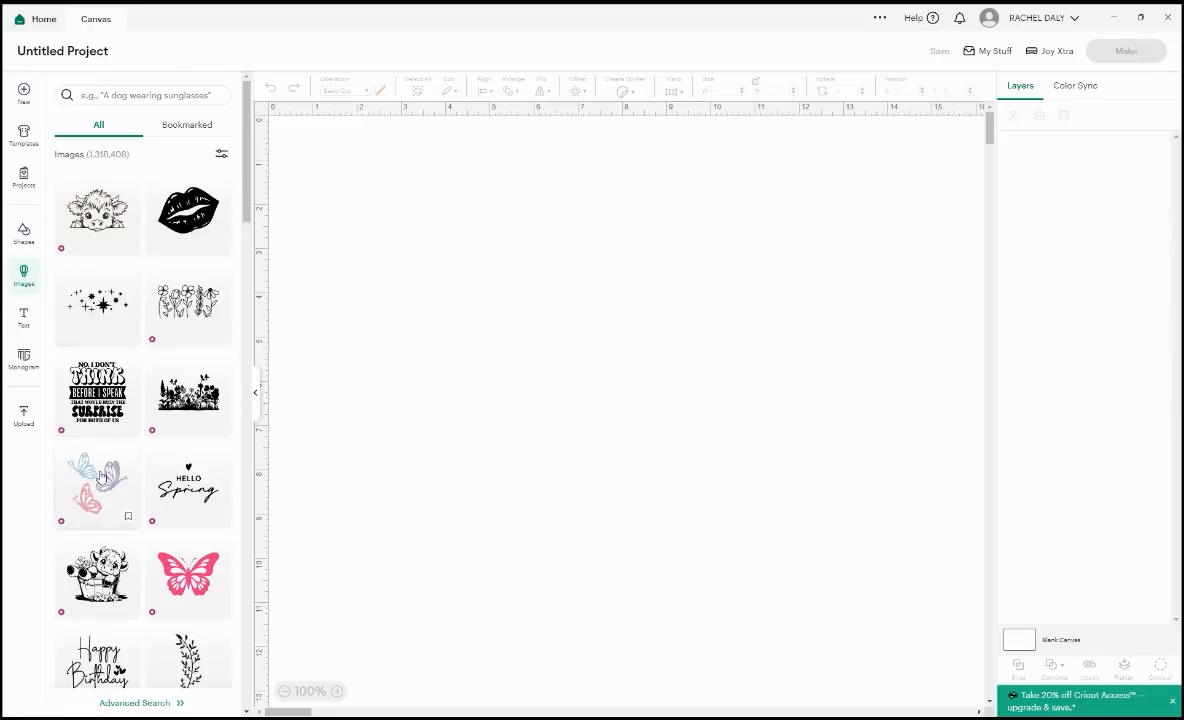
click(100, 478)
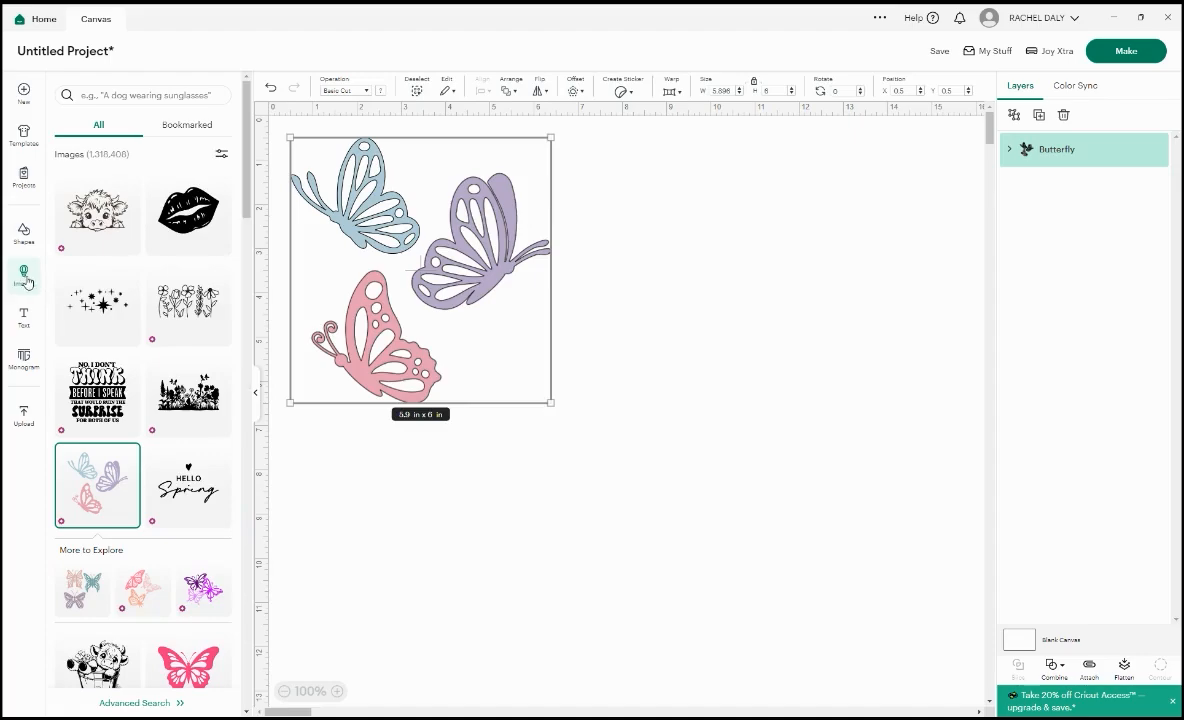
click(22, 276)
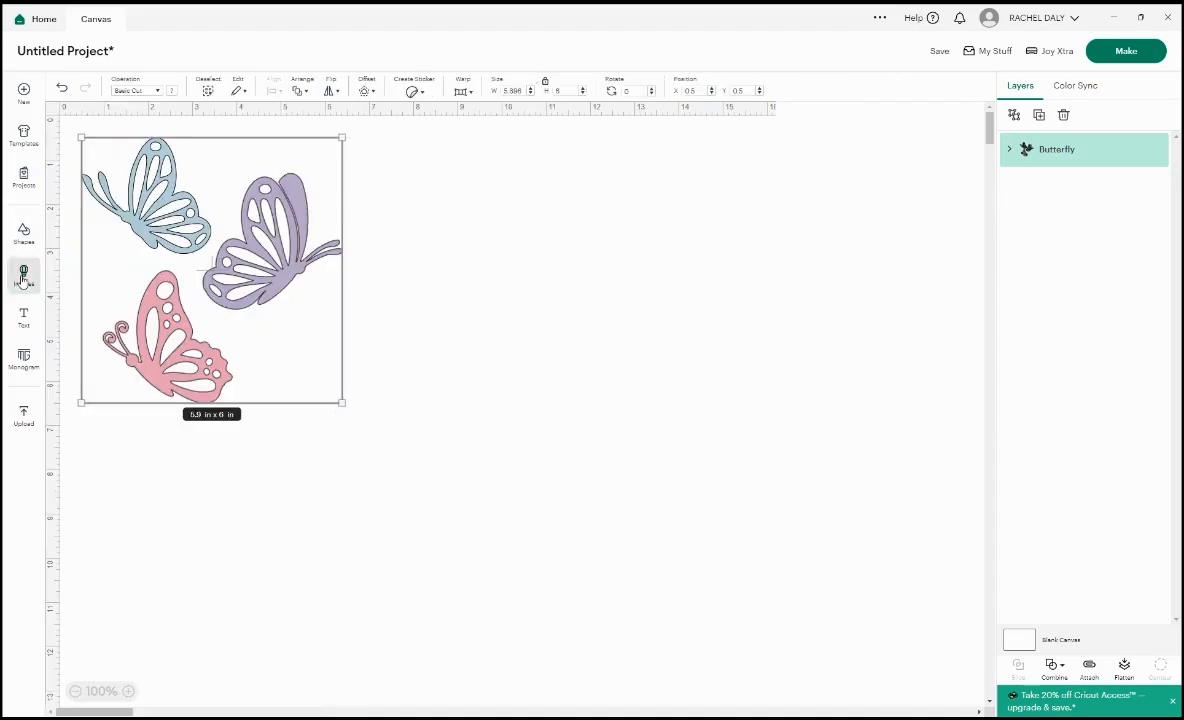
drag(210, 269, 405, 306)
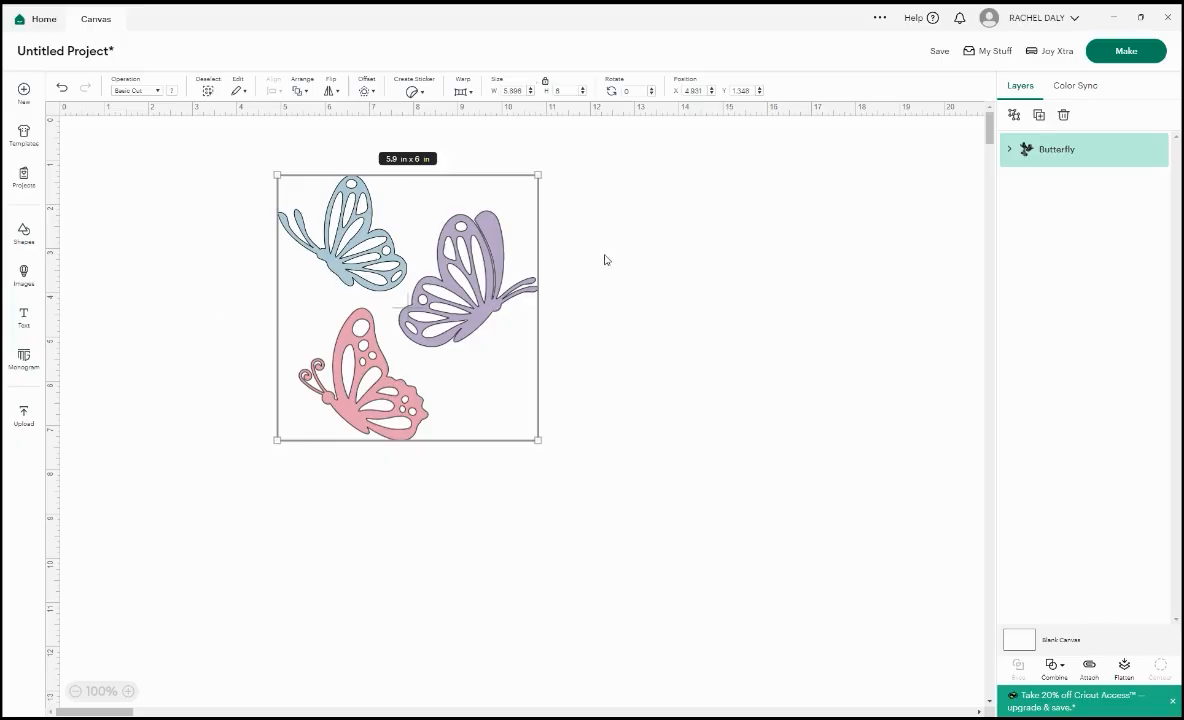
Expand the Butterfly group and open the library details of the pink butterfly layer's source image
click(1009, 150)
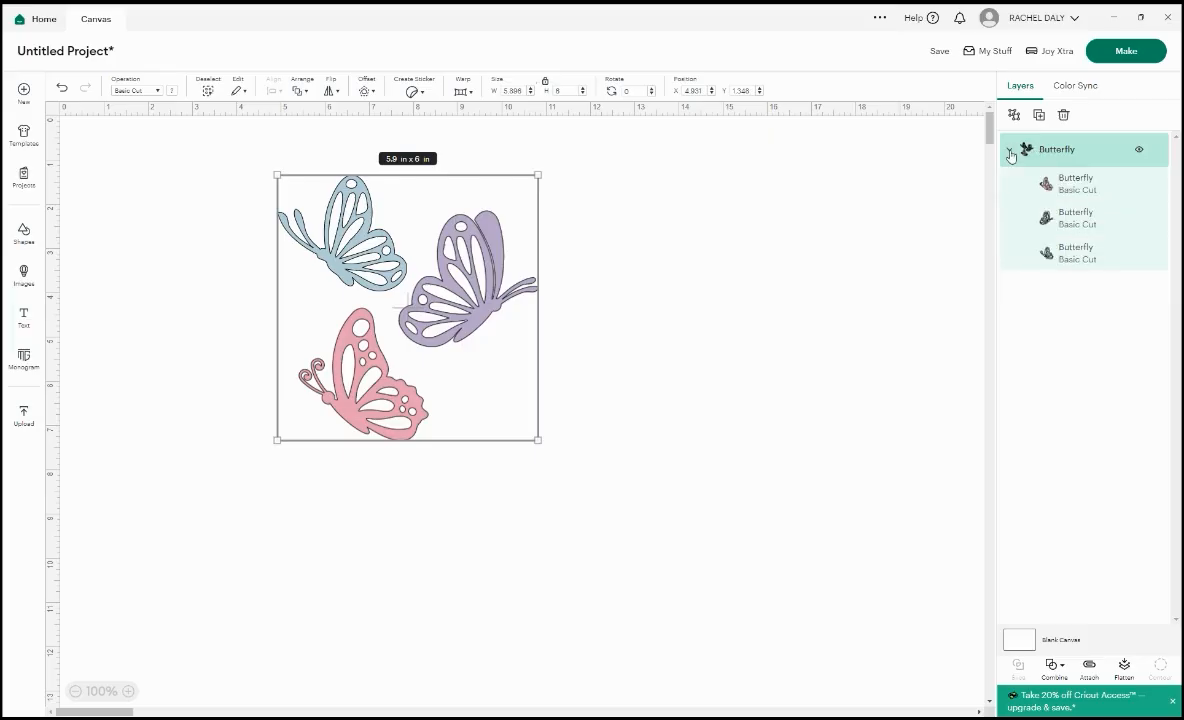
click(1078, 193)
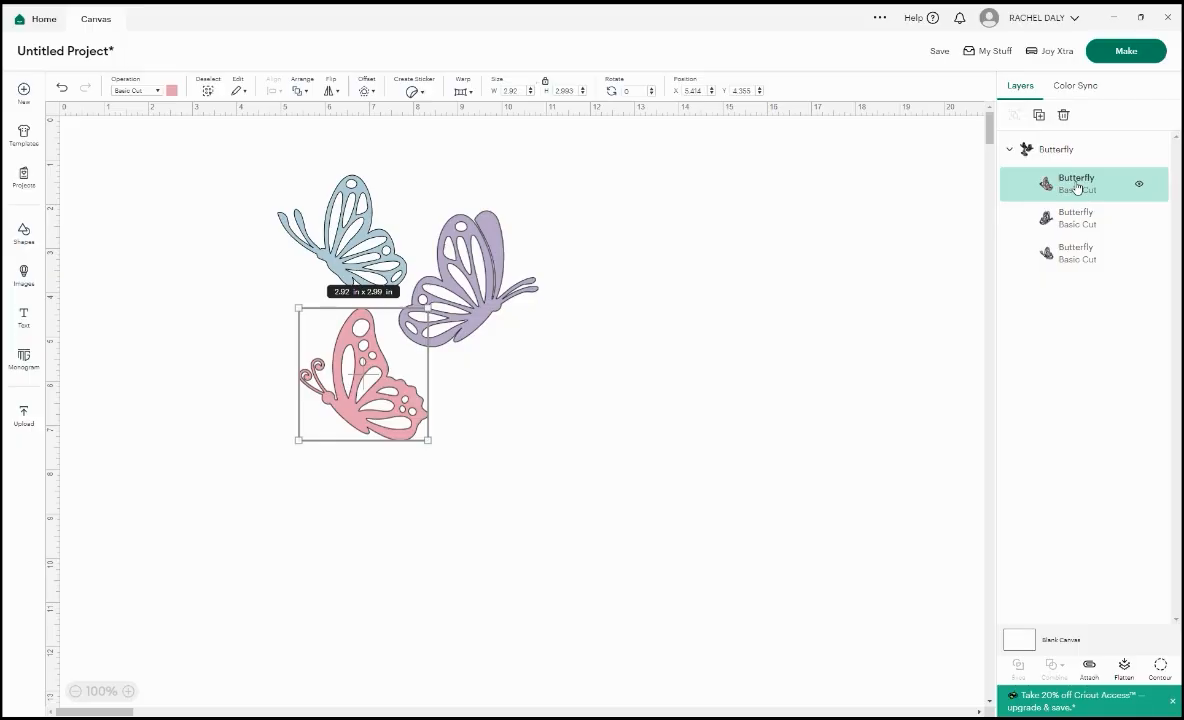
right_click(1078, 188)
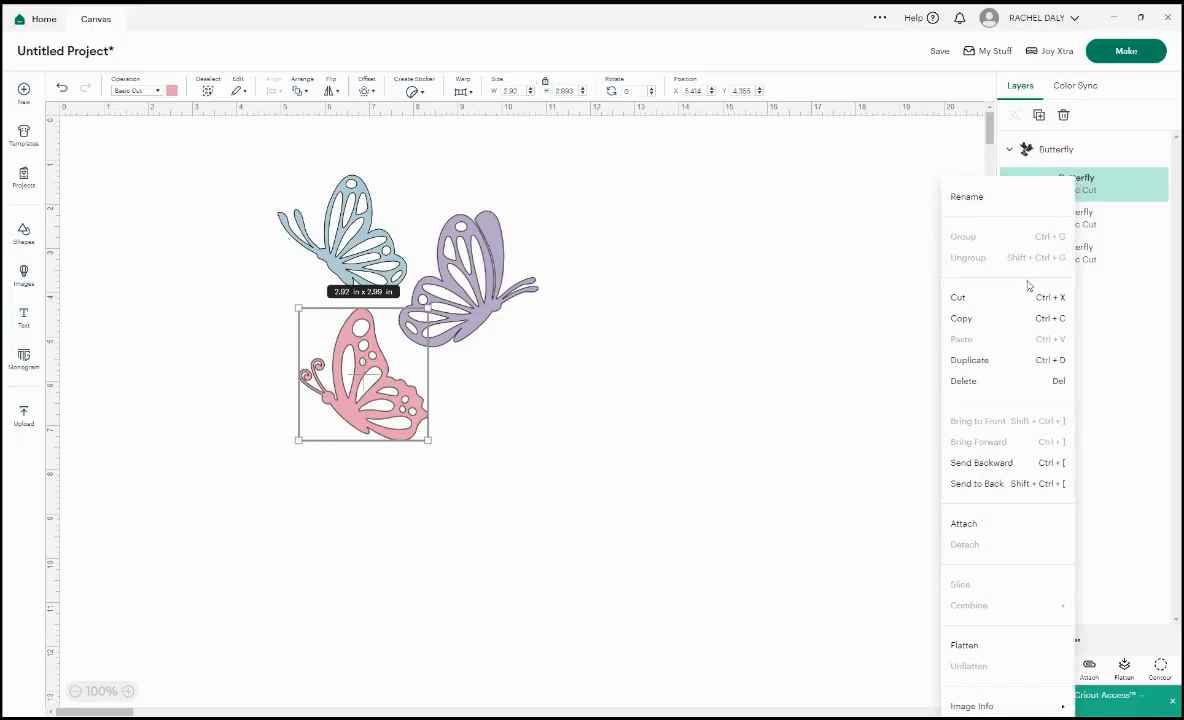
mouse_move(945, 706)
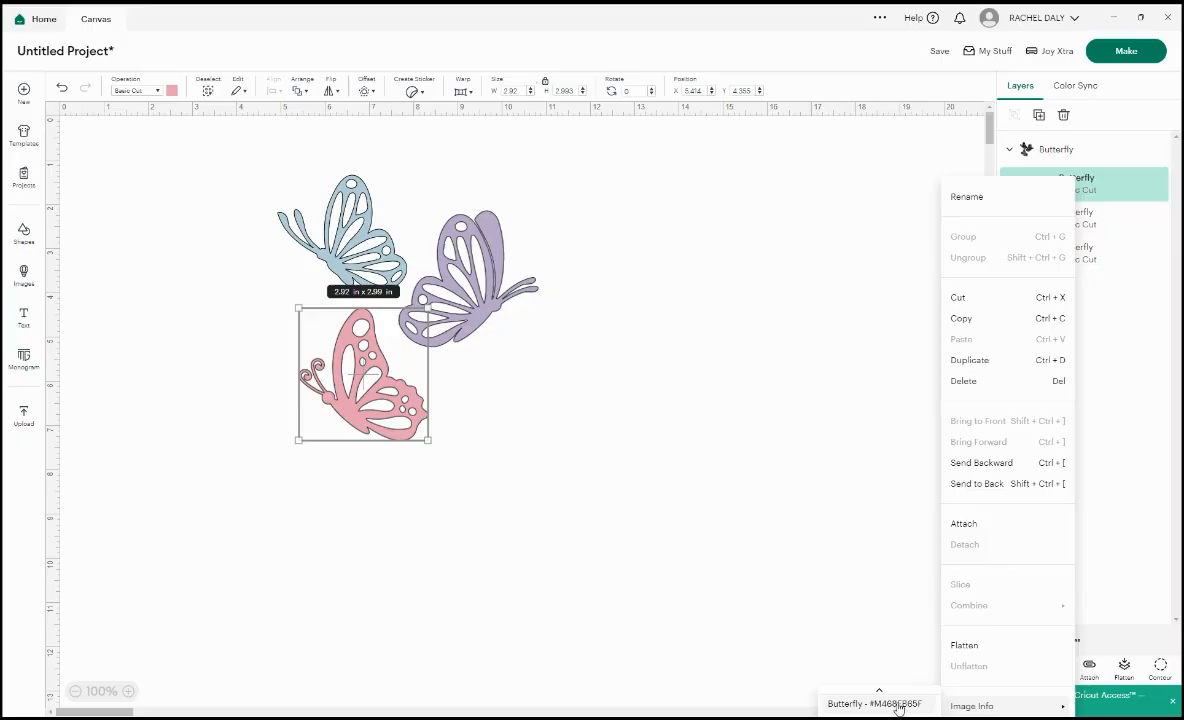
click(898, 707)
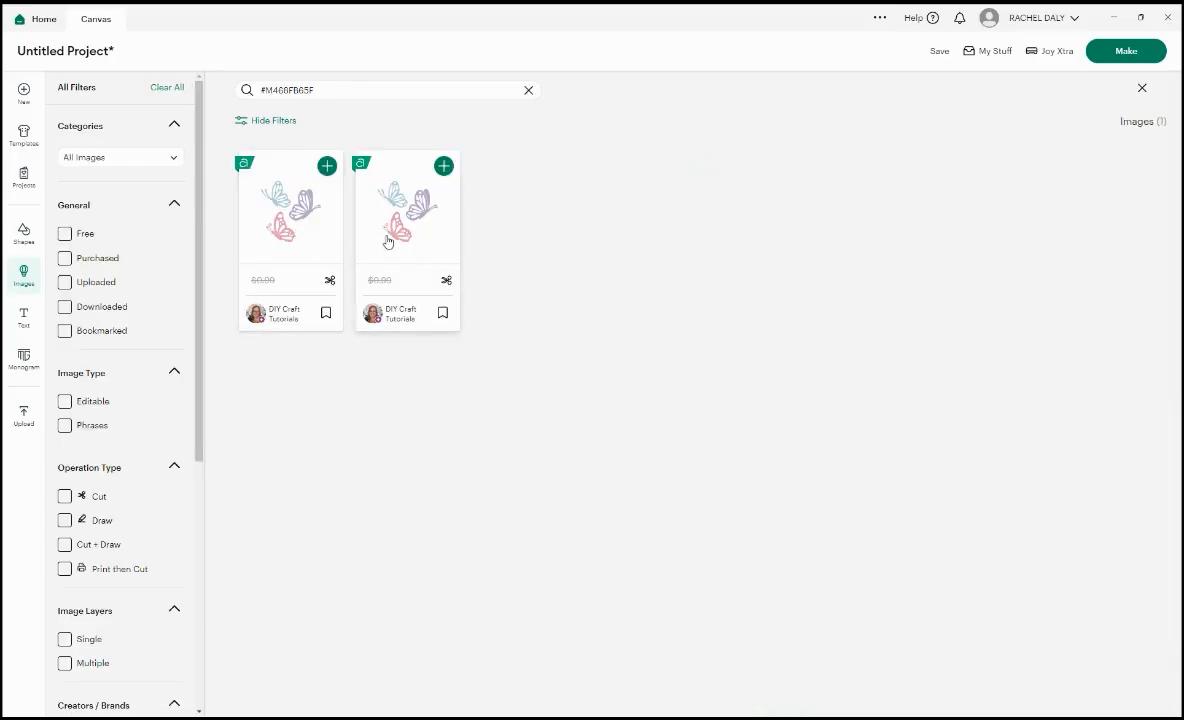
click(386, 238)
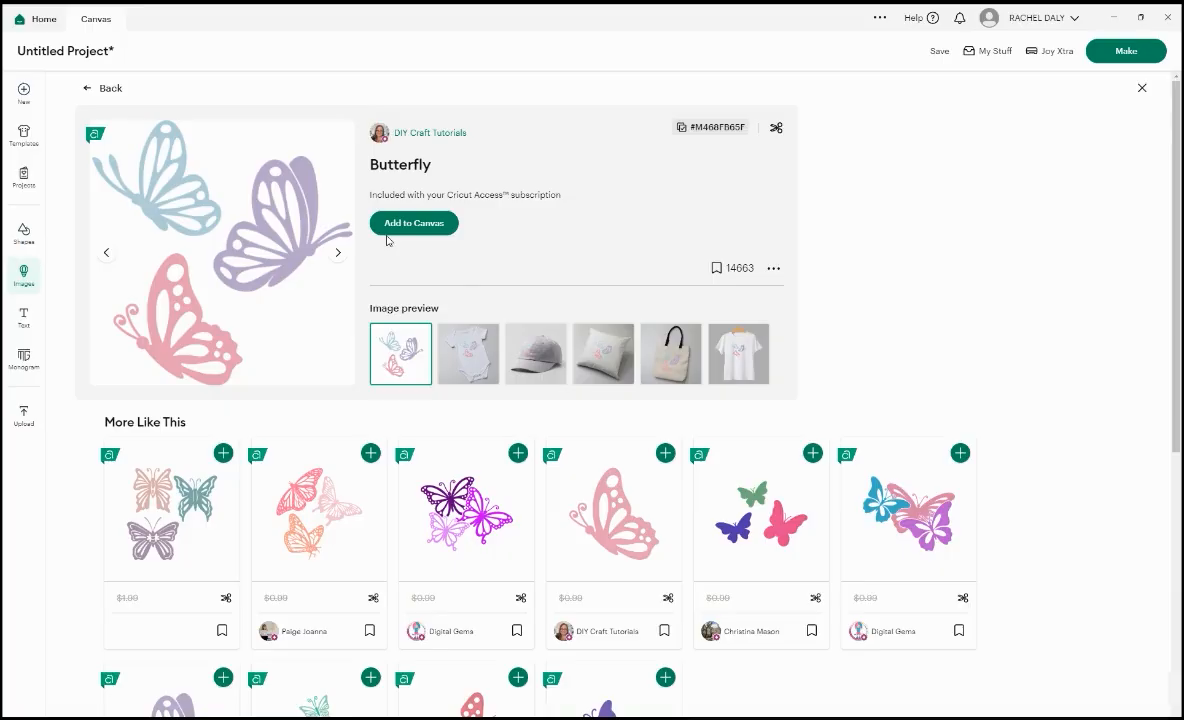
Look through the similar images and copy the Butterfly image's ID
scroll(1176, 309, down, 2)
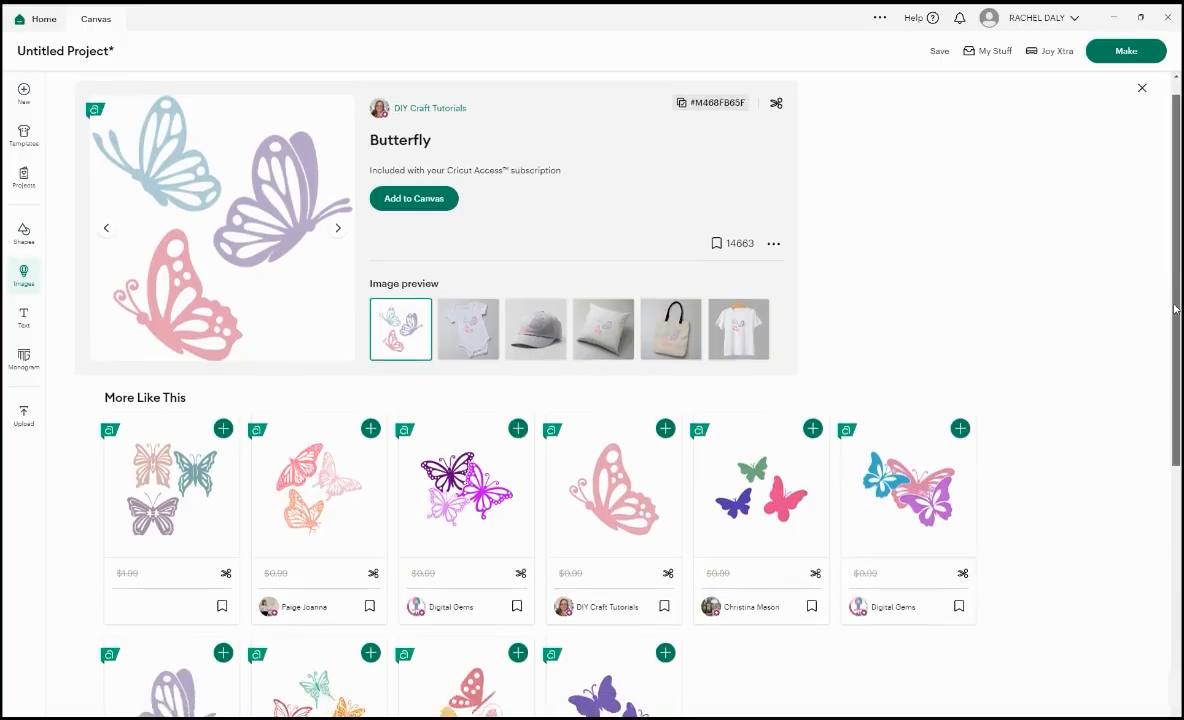
scroll(1176, 309, down, 3)
scroll(1159, 256, up, 4)
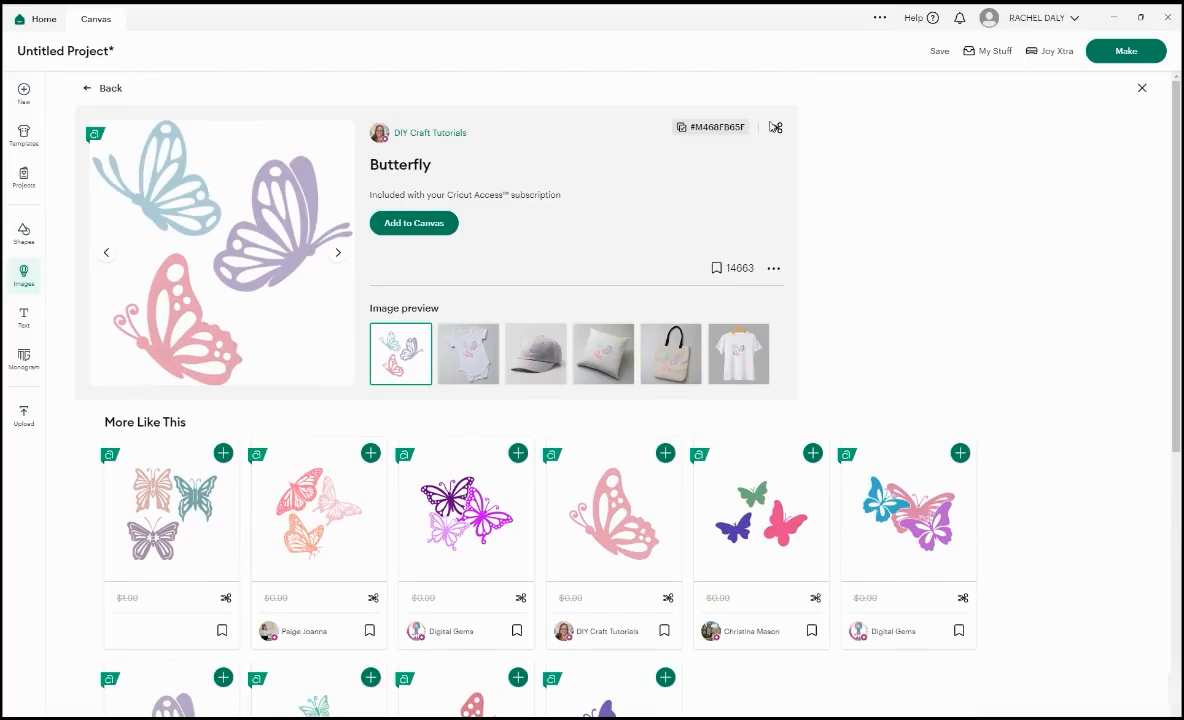
click(684, 128)
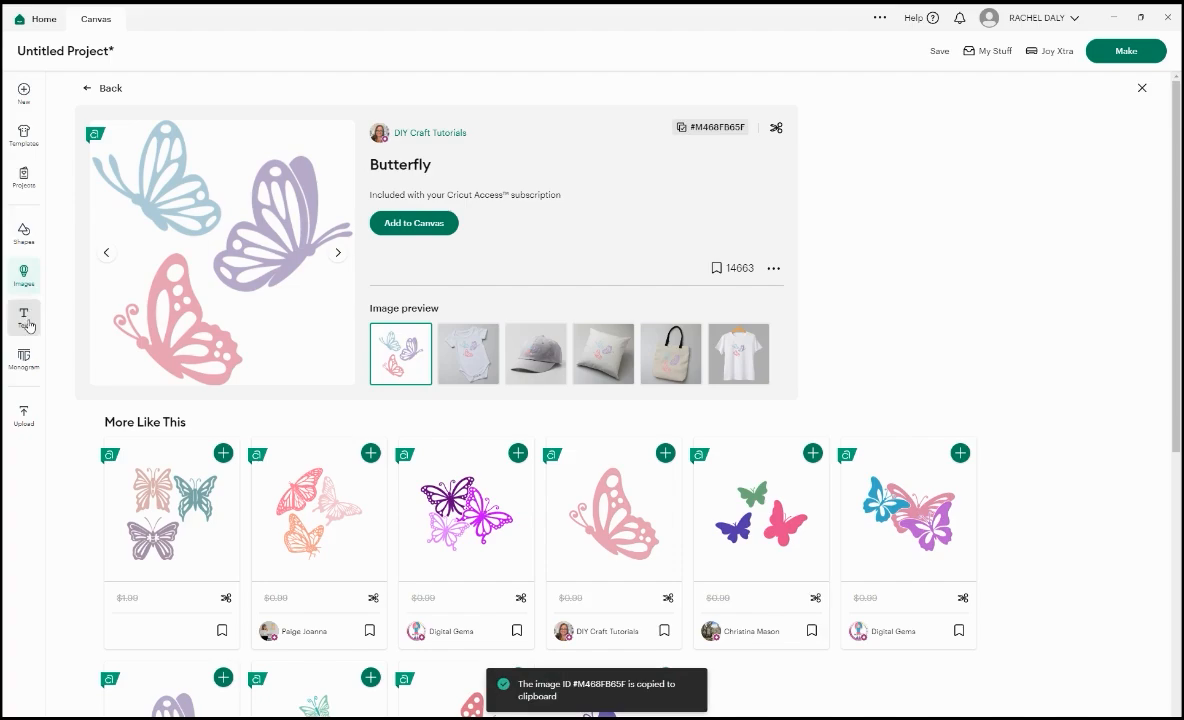
Search the image library for the copied ID #M468FB65F, then return to the full canvas
click(24, 276)
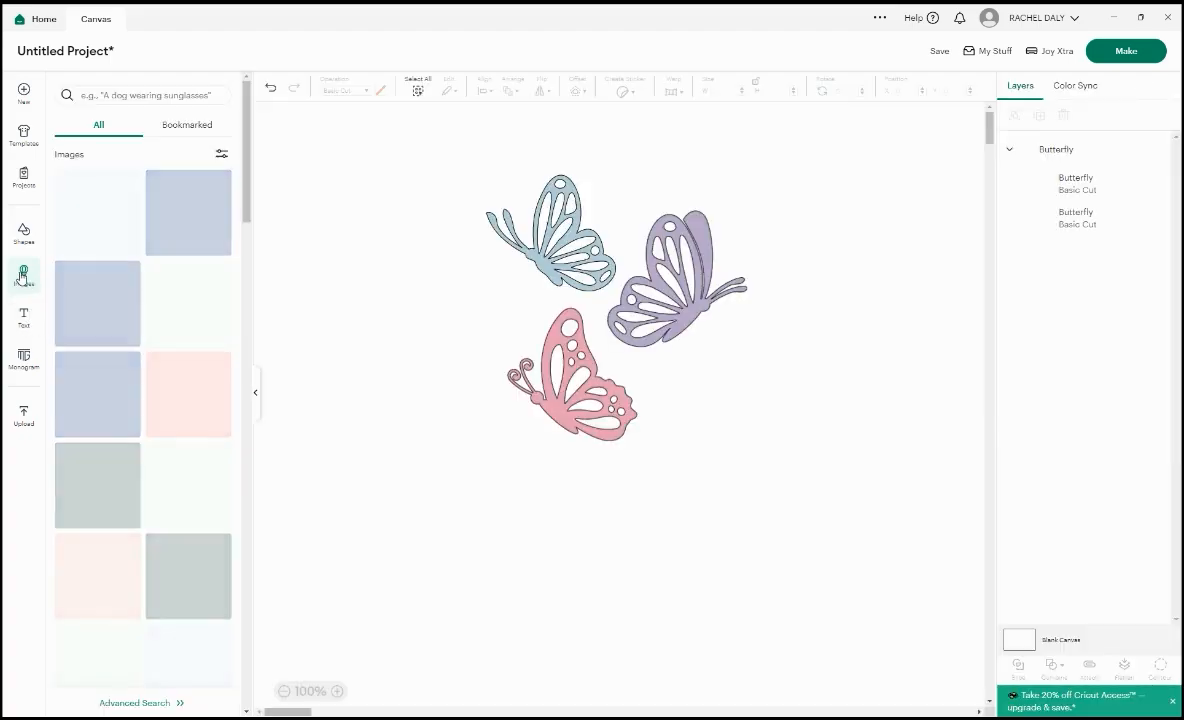
click(23, 277)
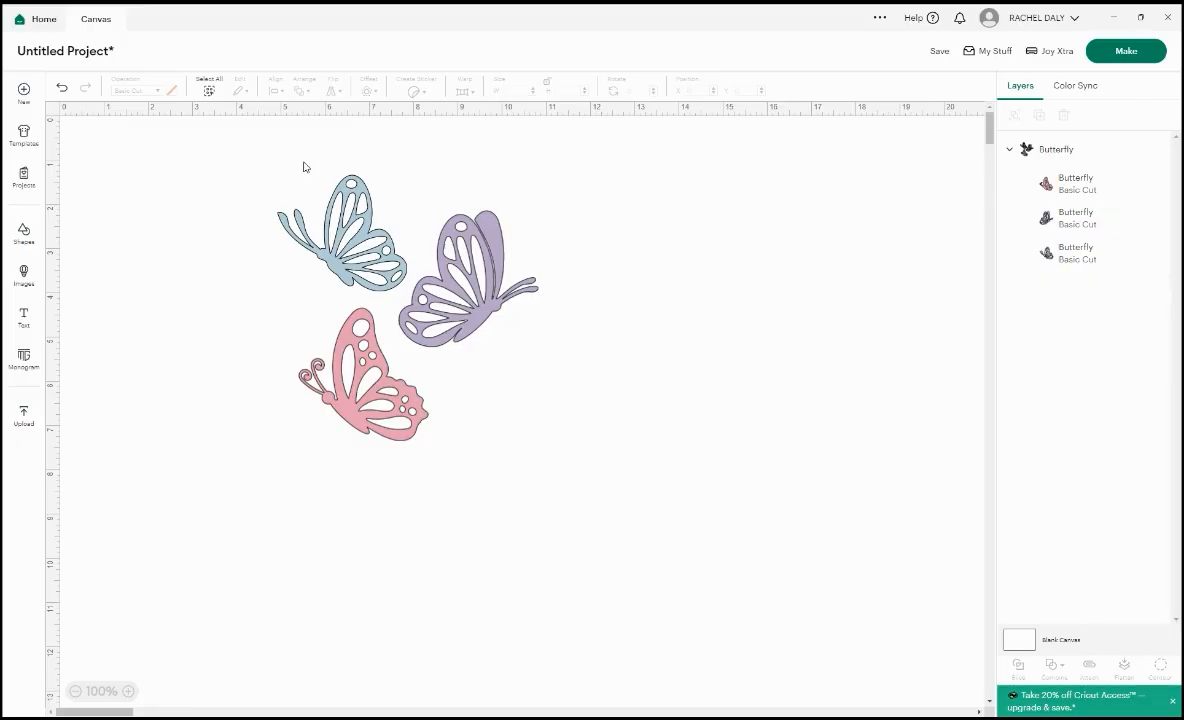
click(24, 274)
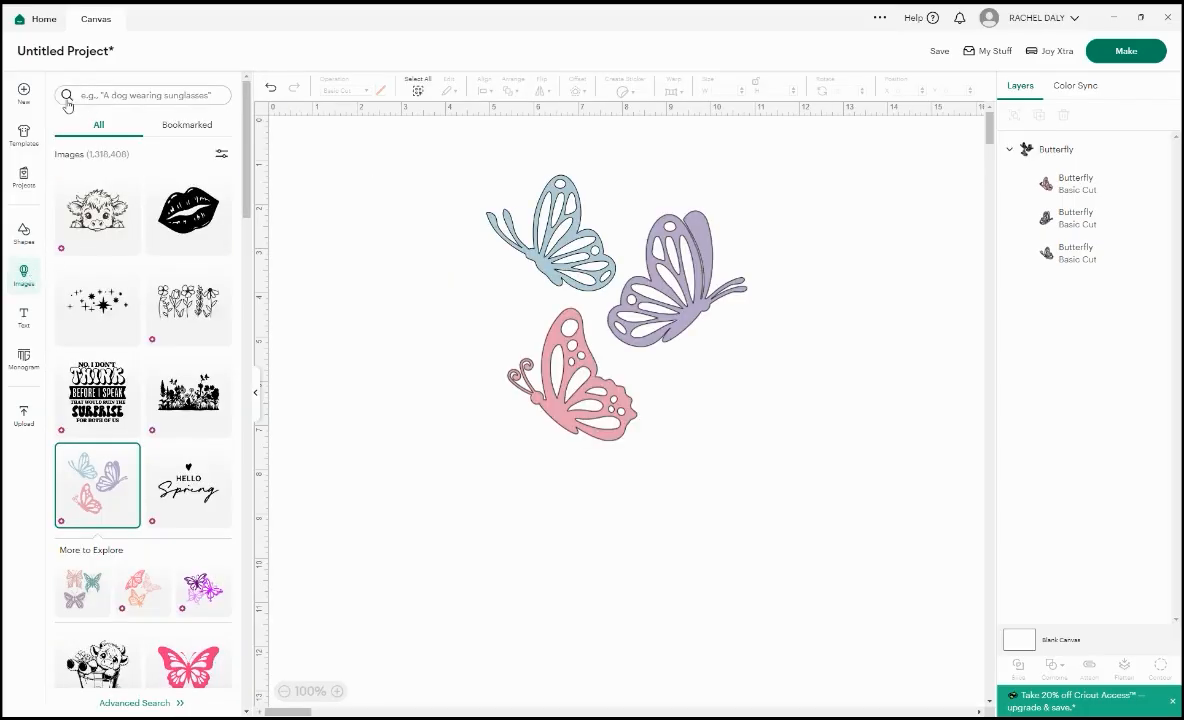
click(120, 96)
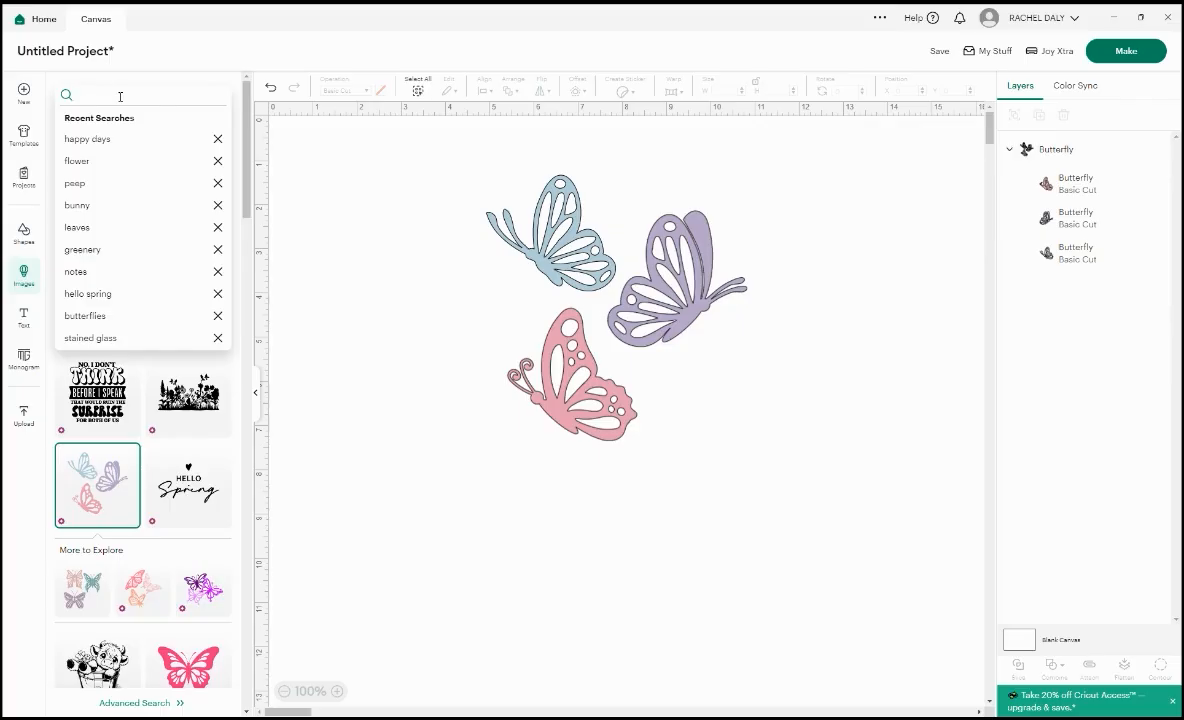
key(ctrl+v)
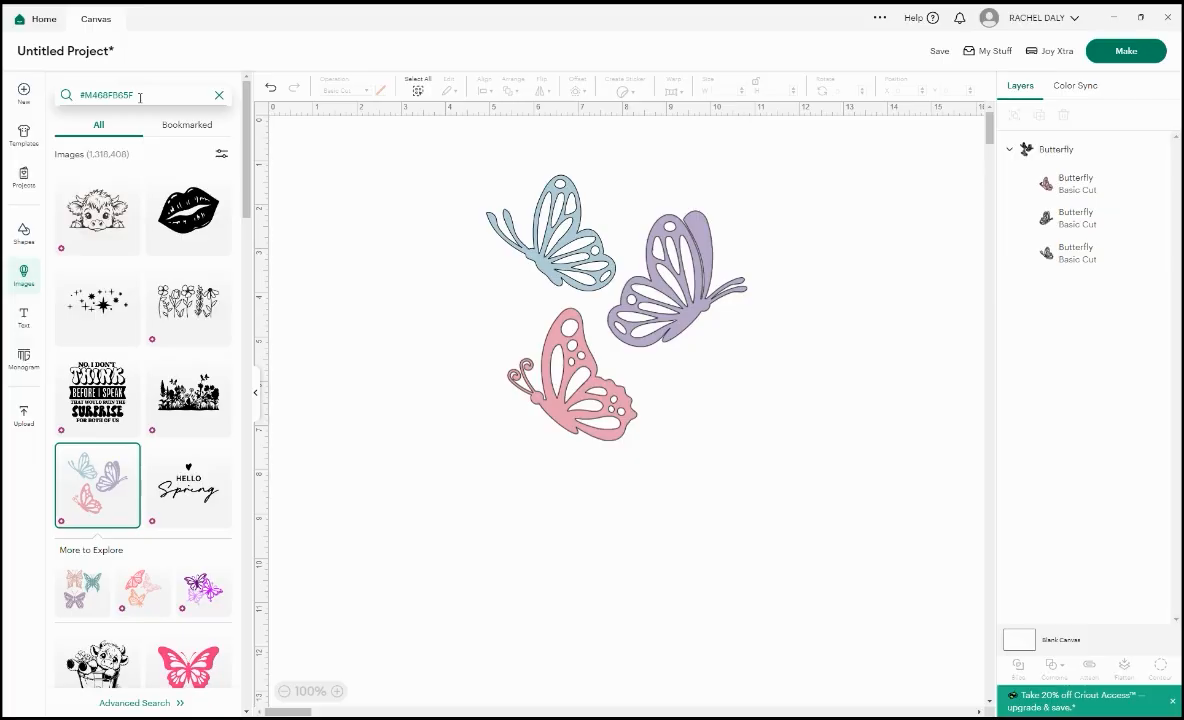
key(Return)
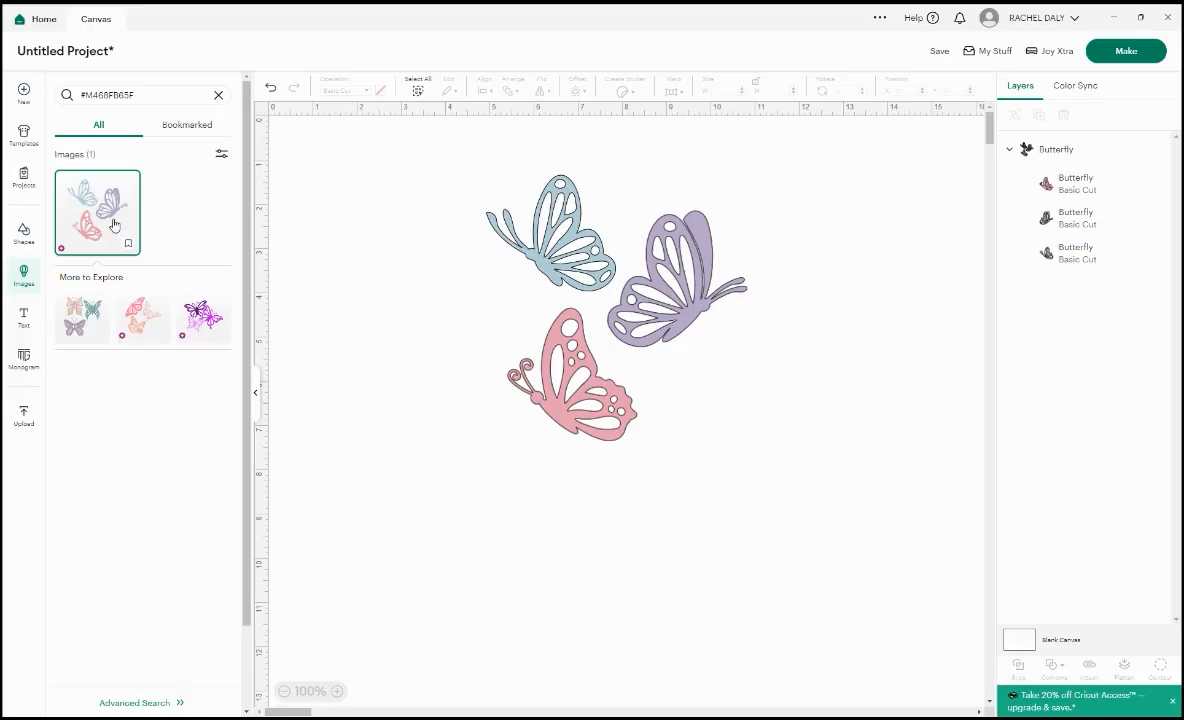
click(21, 290)
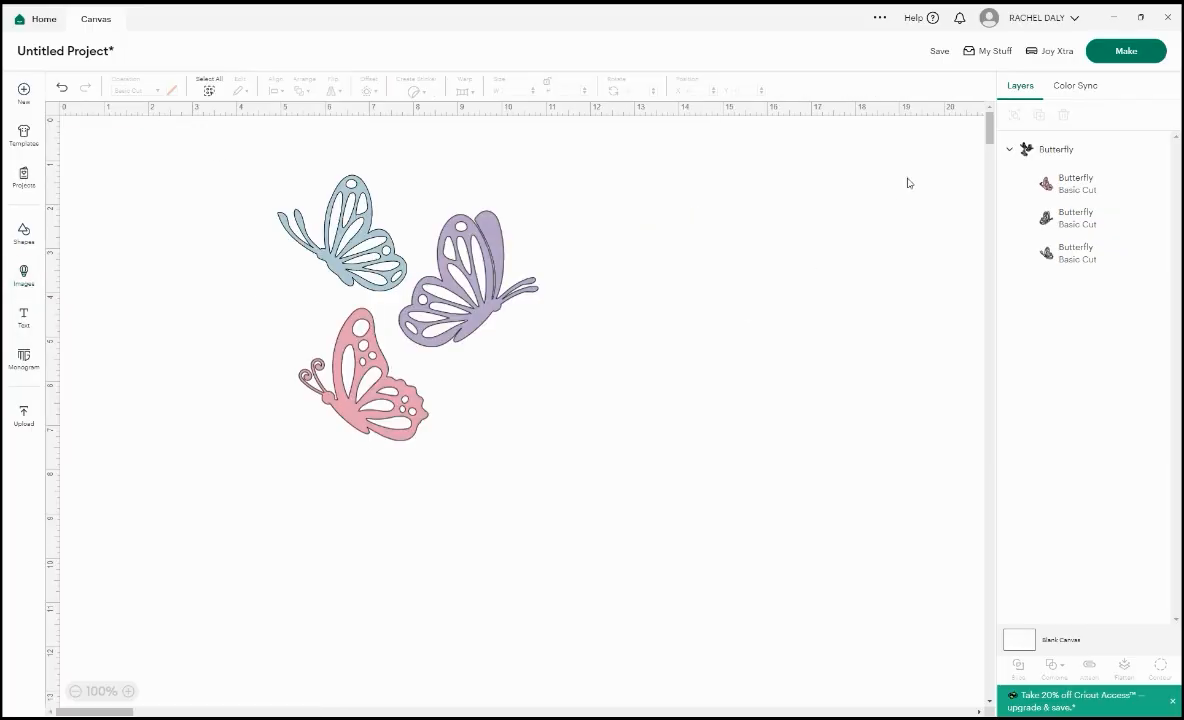
Move the Butterfly group to about X 5.54, Y 1.38 in and collapse its layers
drag(452, 243, 519, 266)
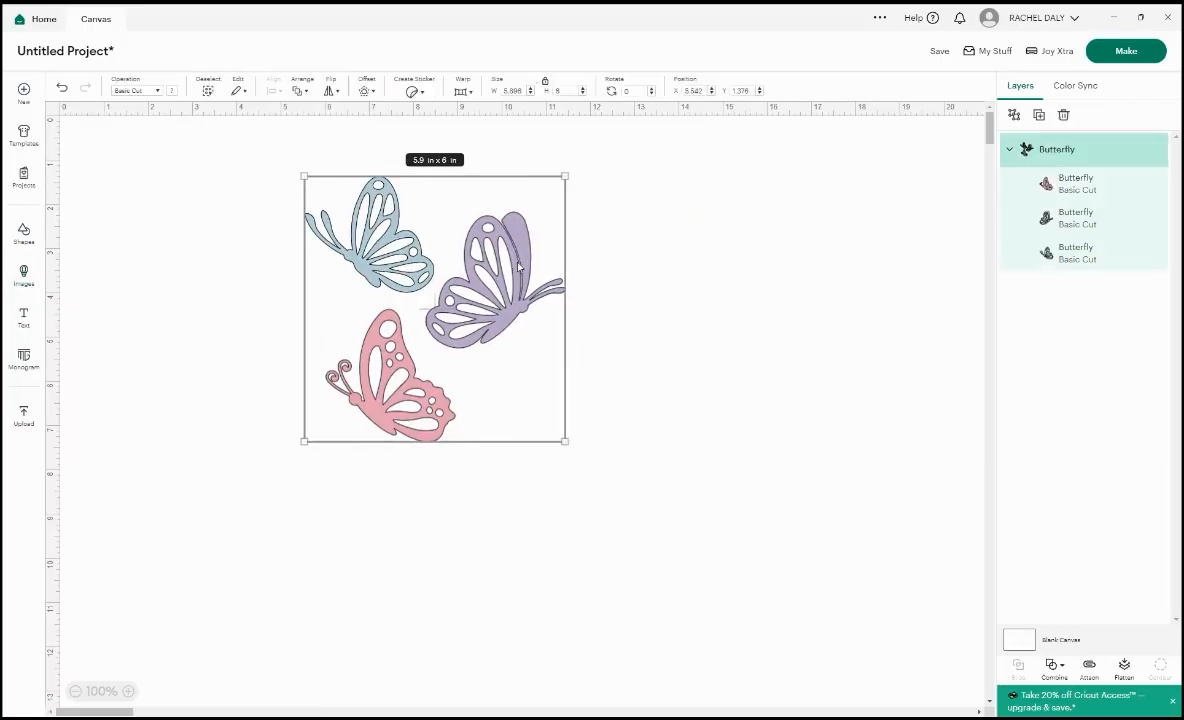
click(1010, 149)
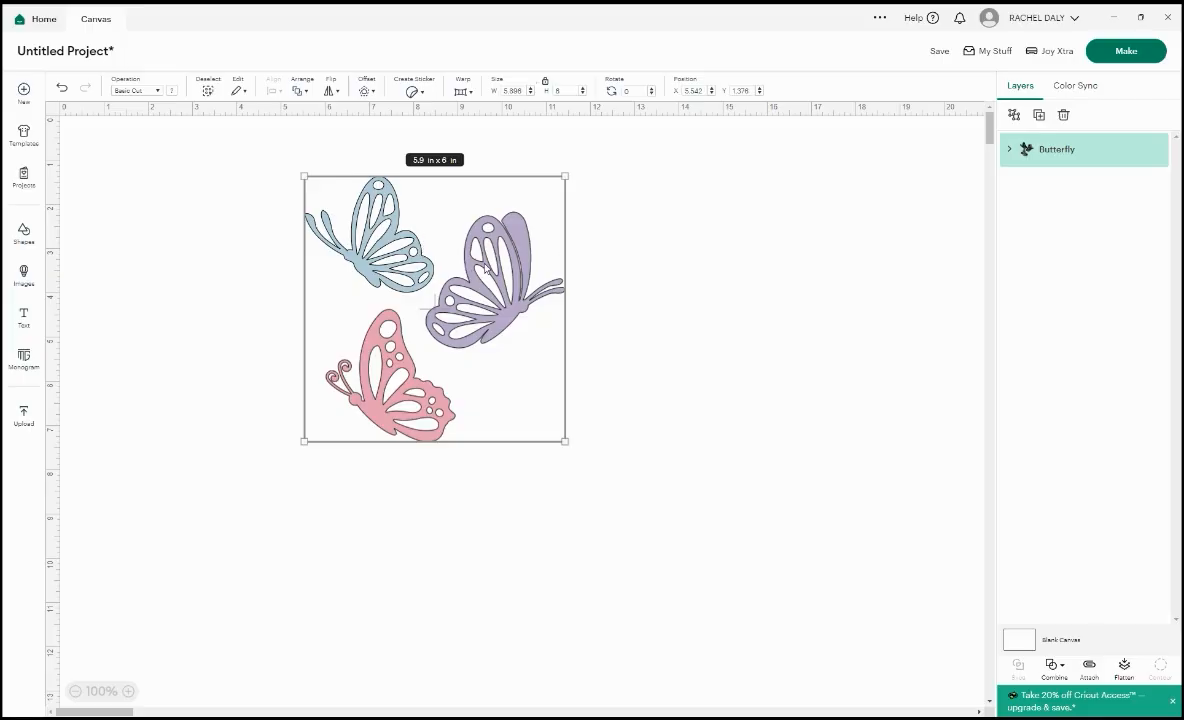
click(1010, 151)
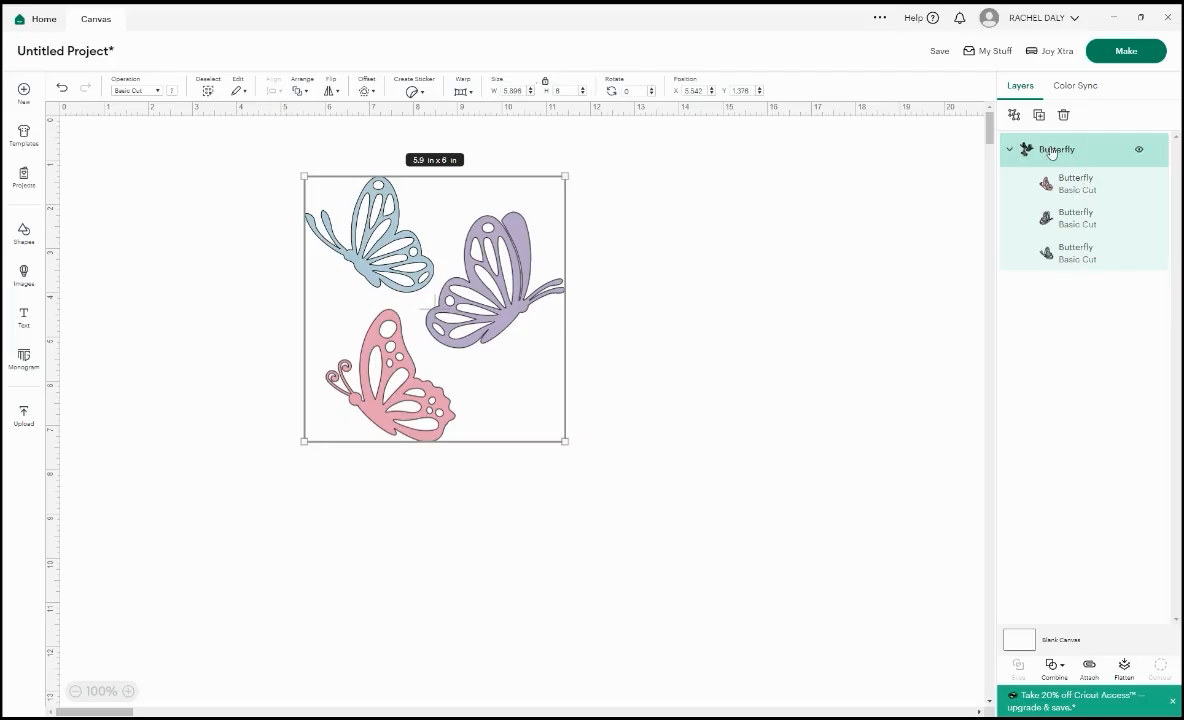
click(1010, 149)
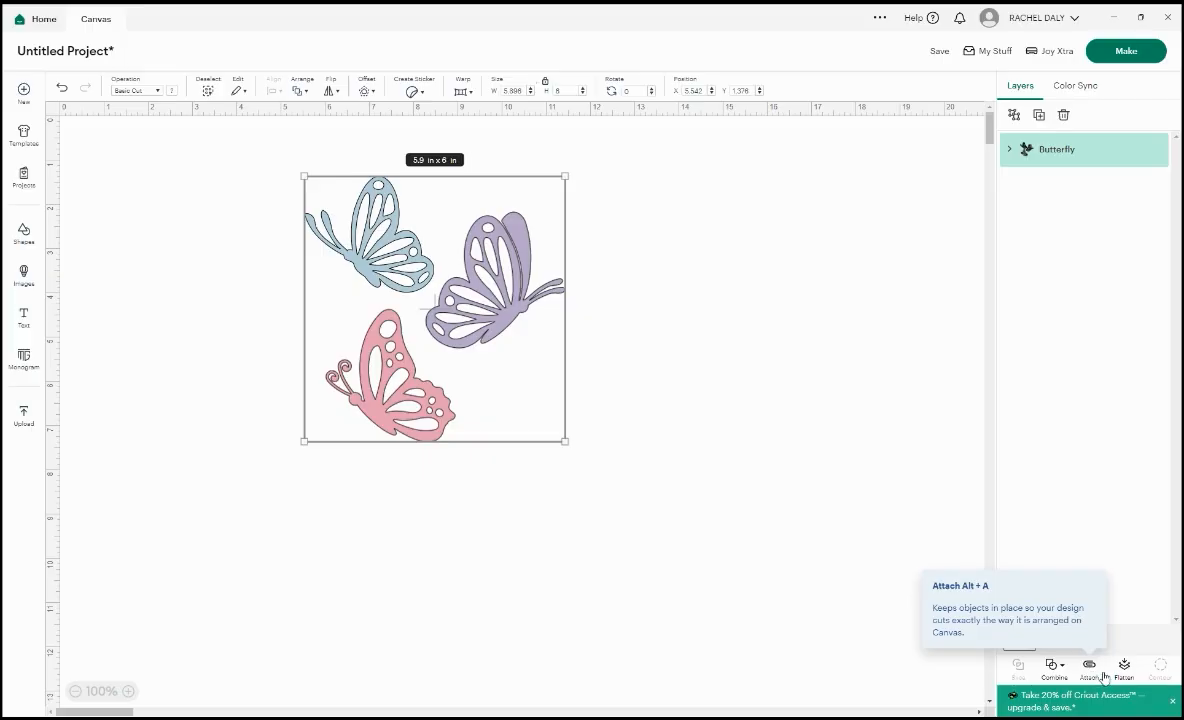
Attach the three butterflies and move the attached set to about X 6.78, Y 1.51 in
click(1090, 665)
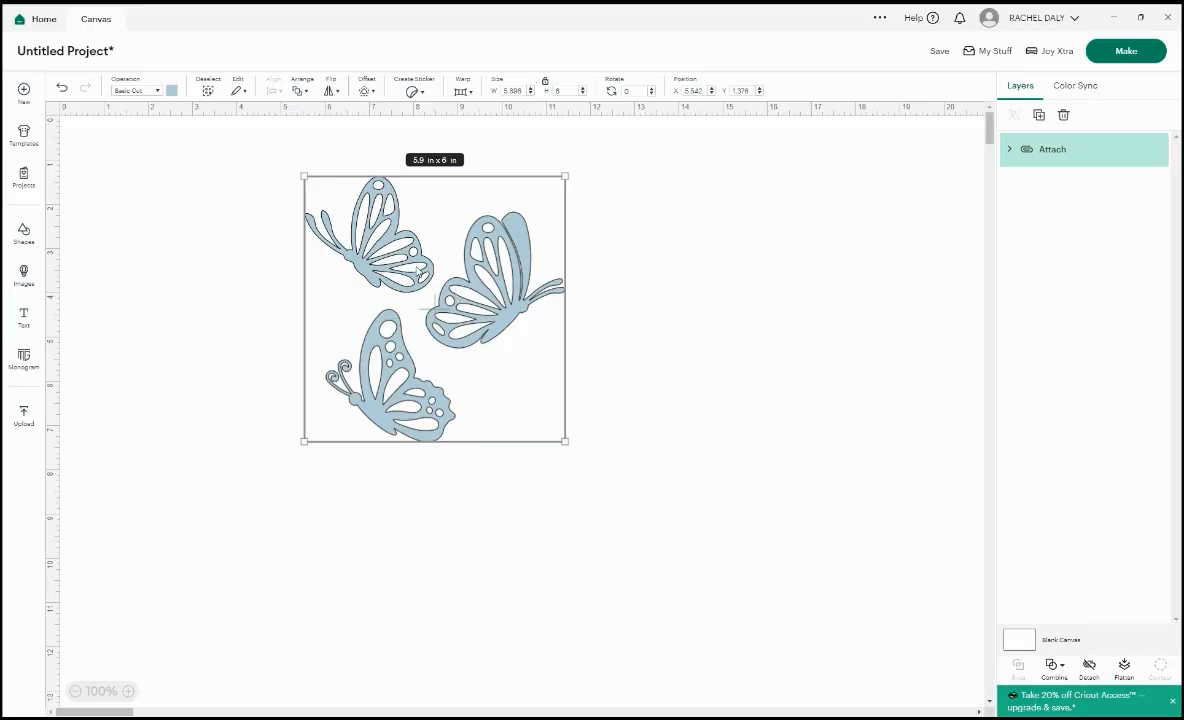
drag(421, 281, 477, 290)
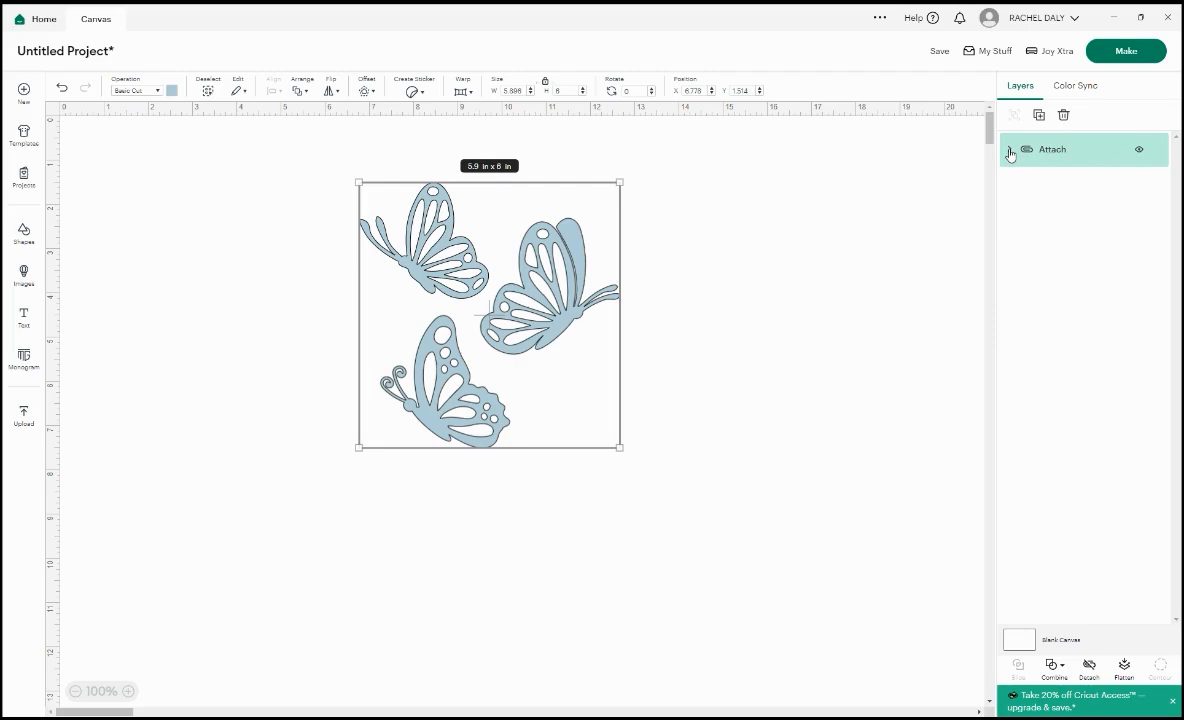
click(505, 336)
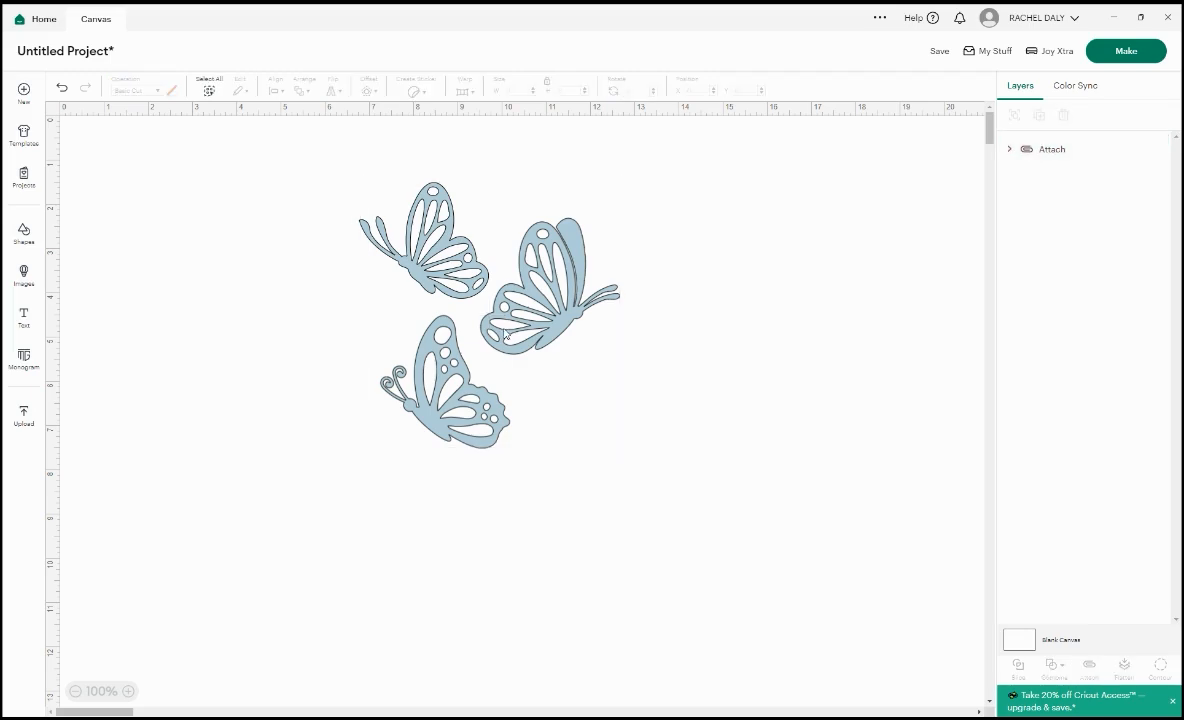
click(497, 330)
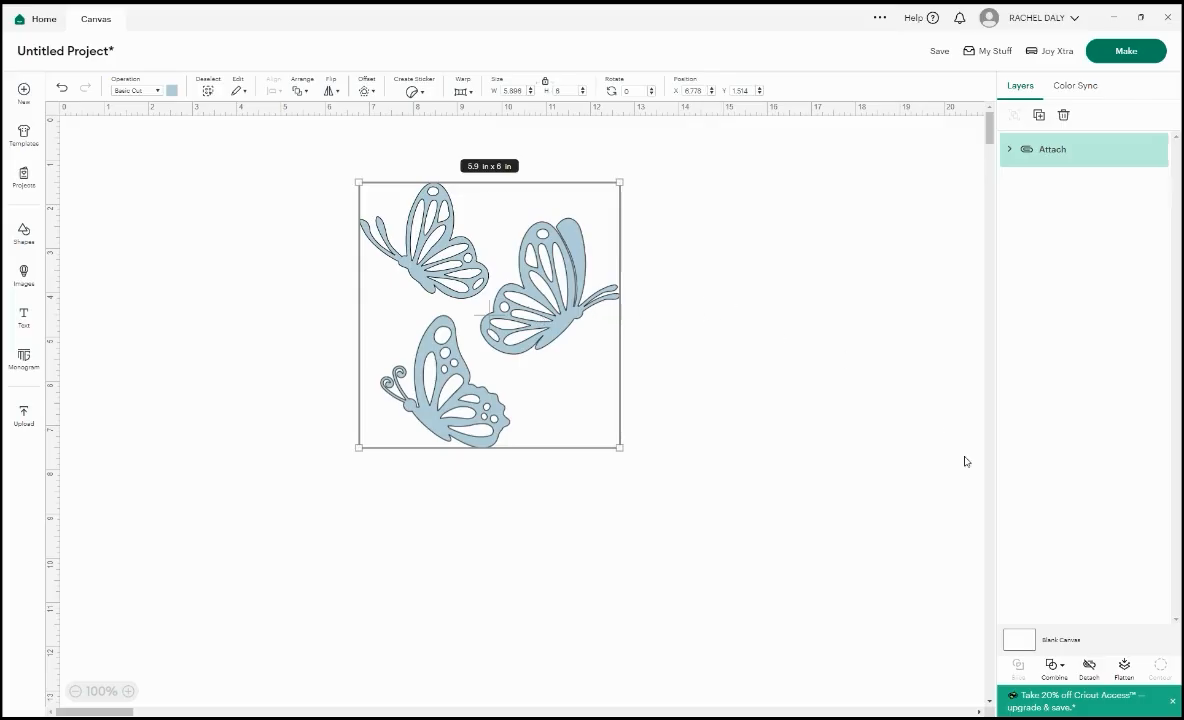
Detach the three butterflies and reselect the Butterfly group
click(1090, 677)
click(747, 403)
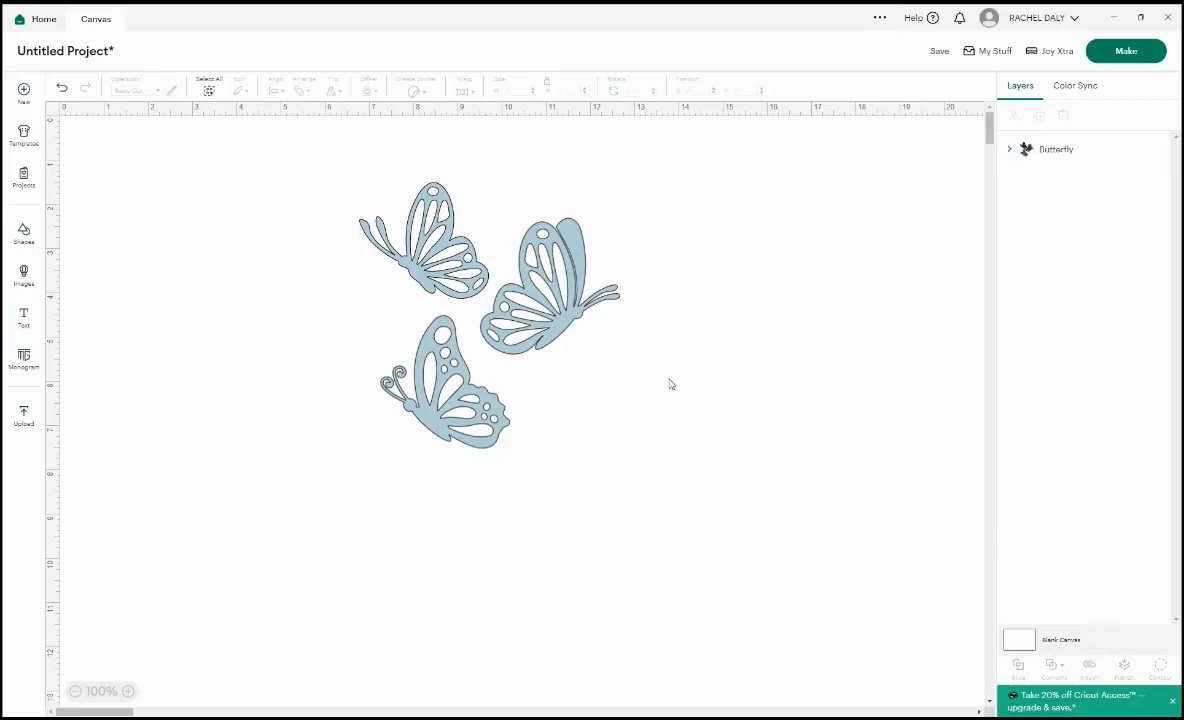
click(446, 304)
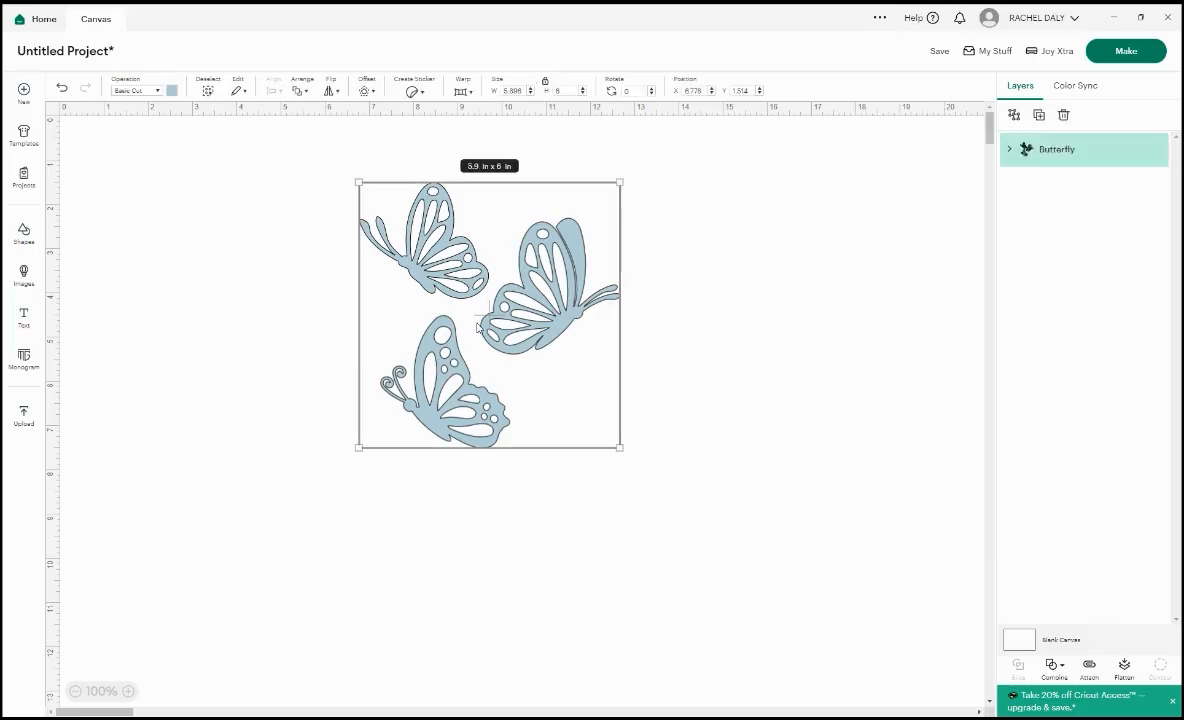
Expand the detached Butterfly group and examine each butterfly layer individually
click(1010, 151)
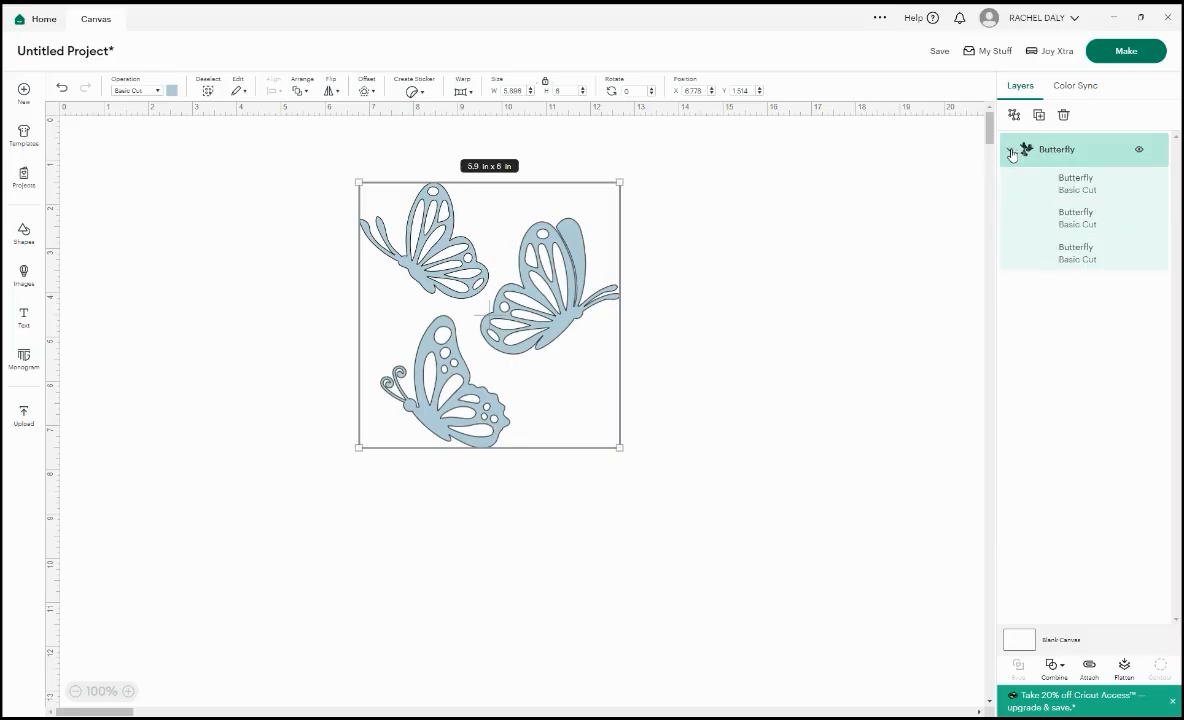
click(1080, 190)
click(1078, 217)
click(1086, 246)
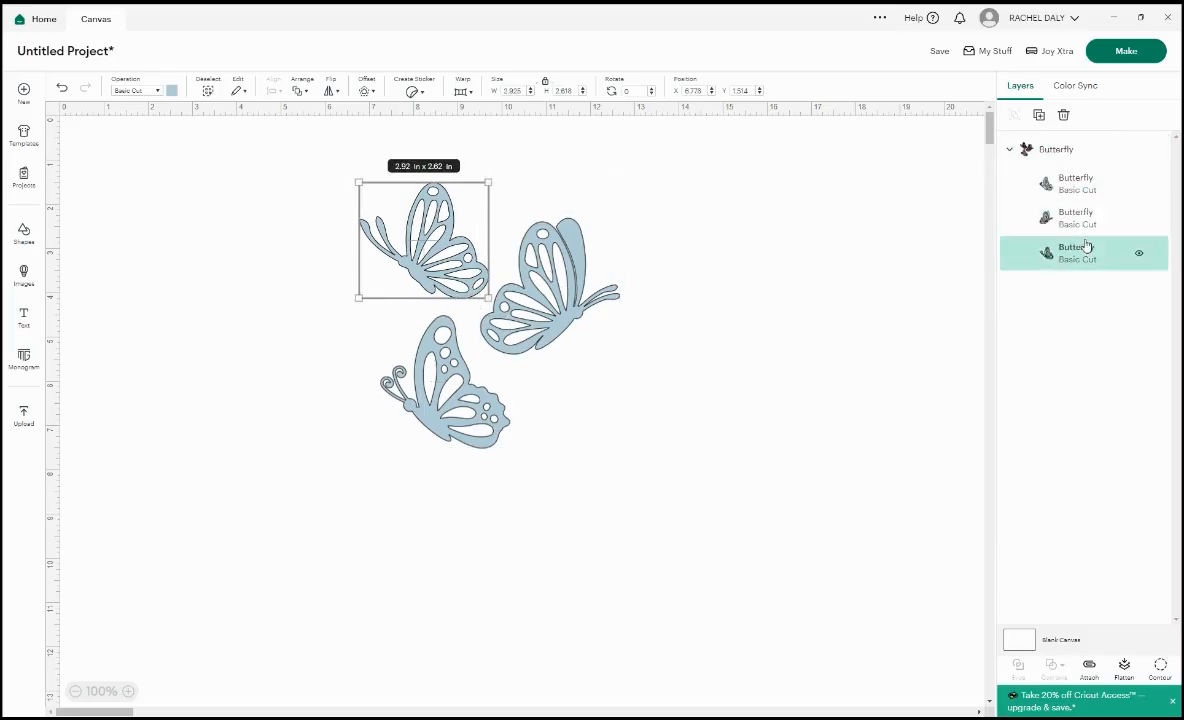
click(1052, 152)
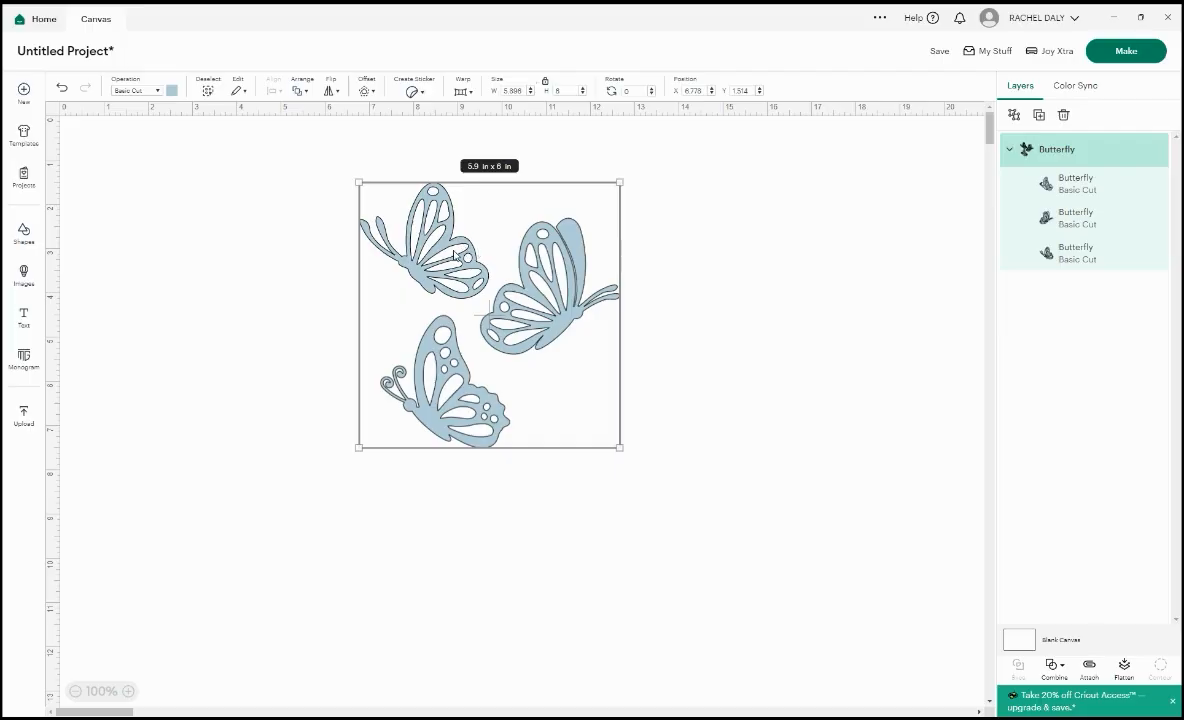
click(1048, 190)
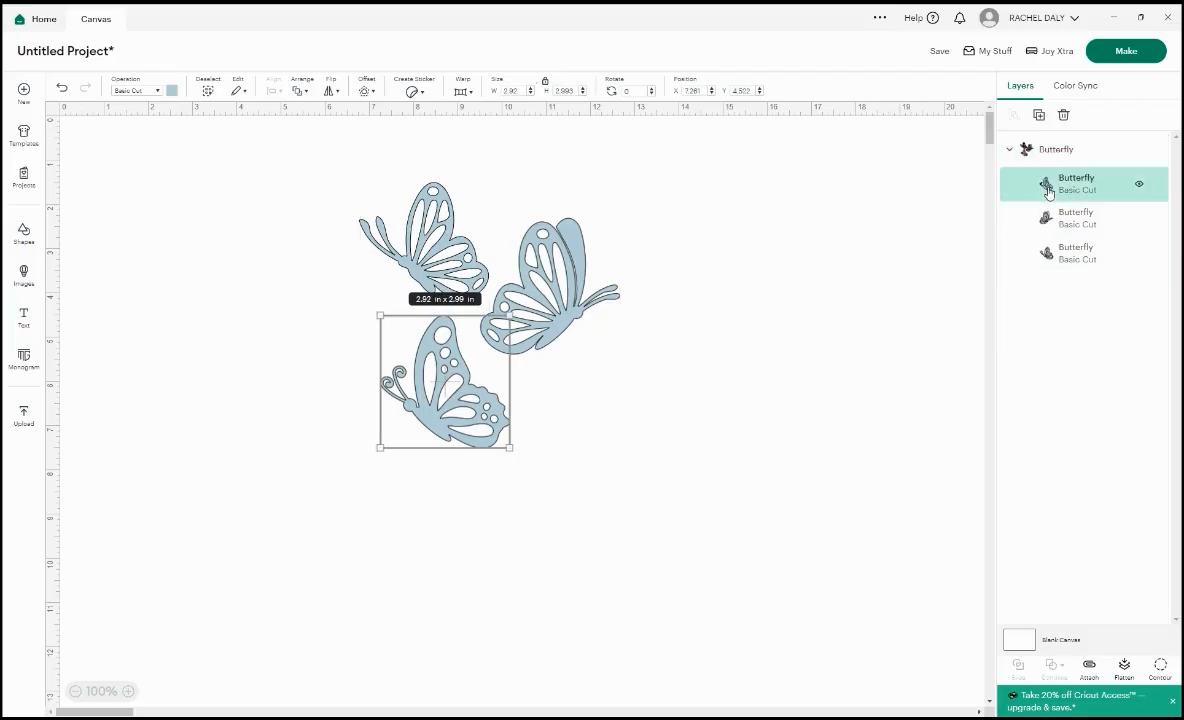
Recolour the lower butterfly light orange and move the Butterfly group to about X 12.85, Y 1.29 in
click(171, 92)
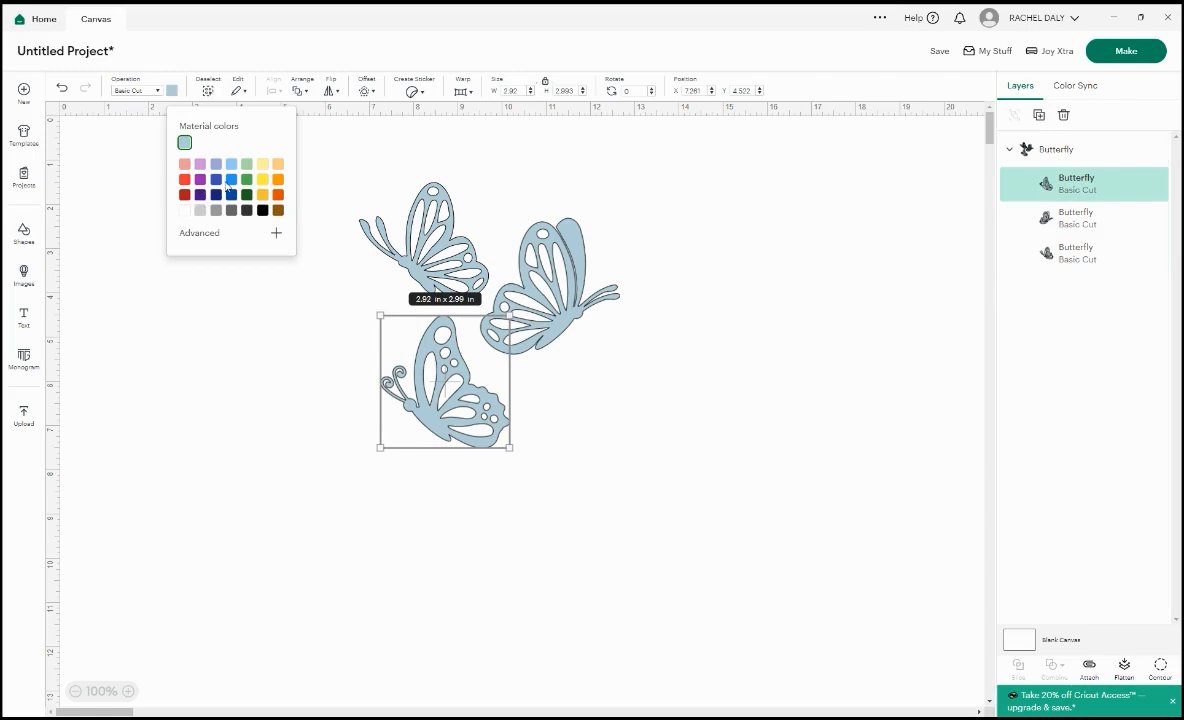
click(278, 164)
click(626, 185)
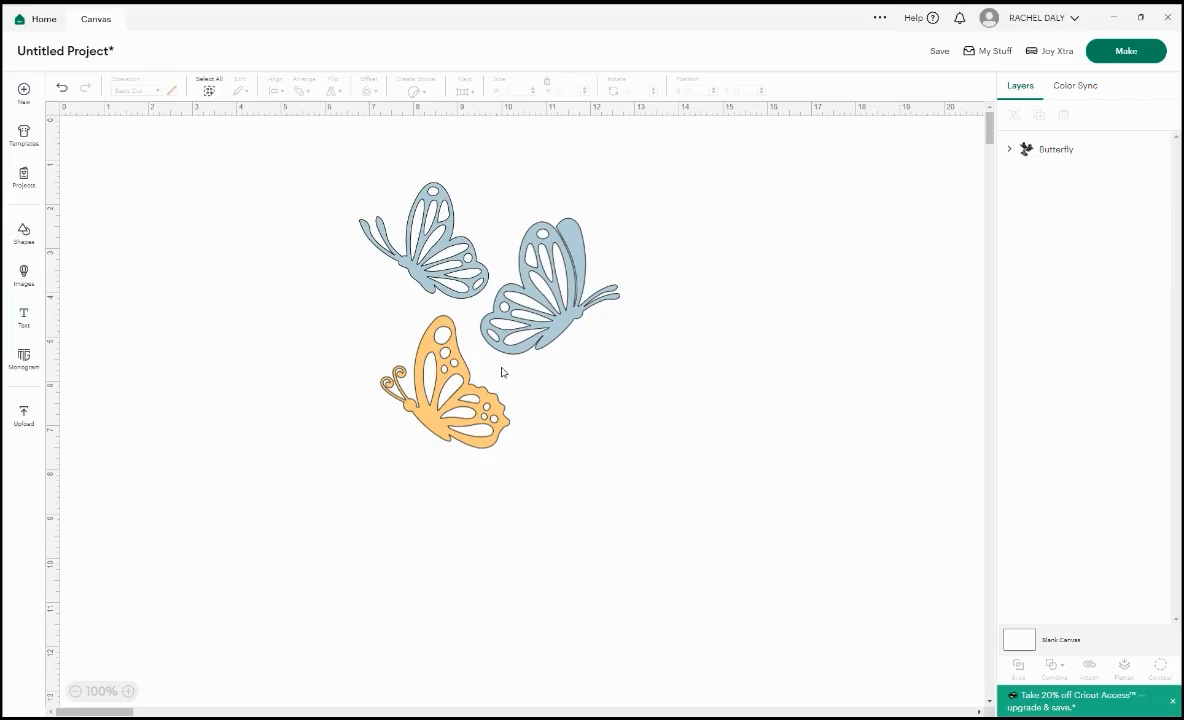
drag(512, 316, 406, 331)
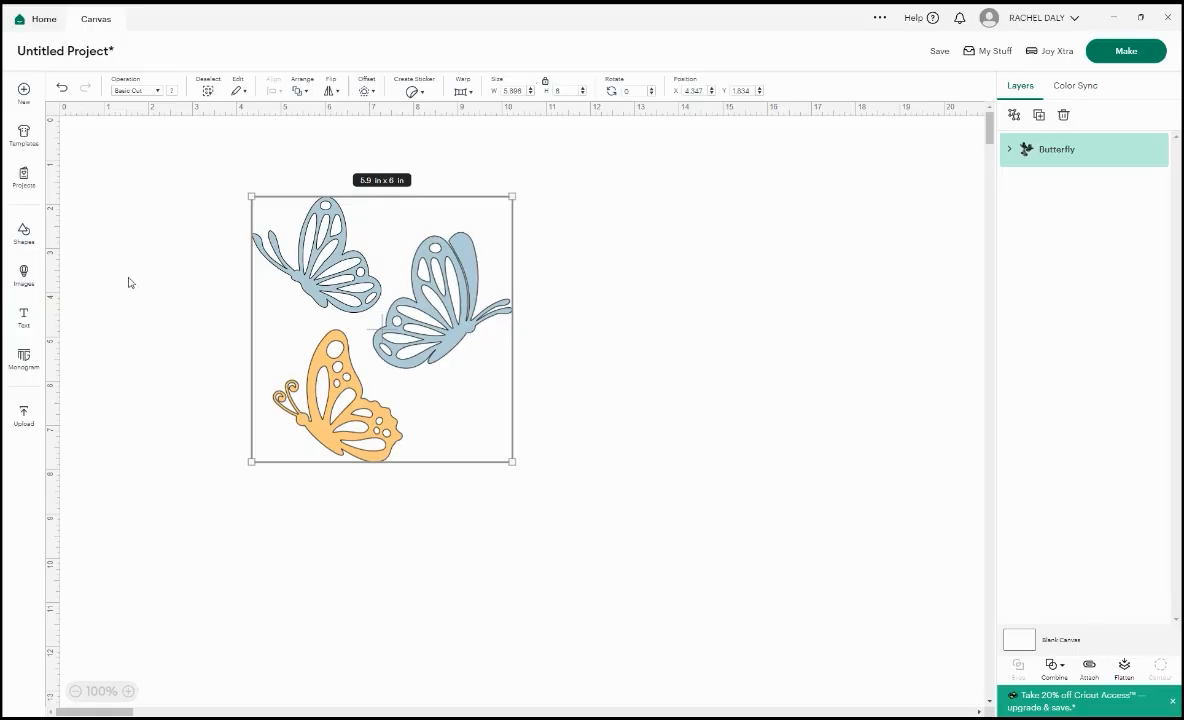
drag(316, 320, 687, 296)
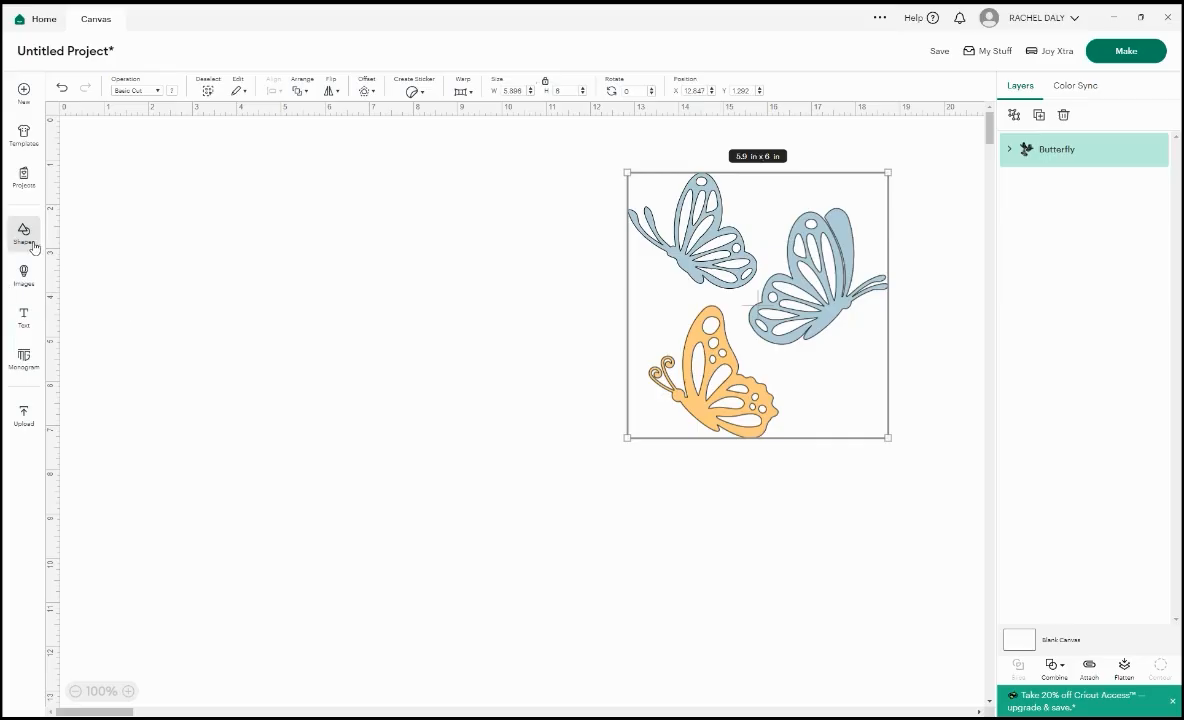
Insert a circle and a square from the free basic shapes
click(24, 235)
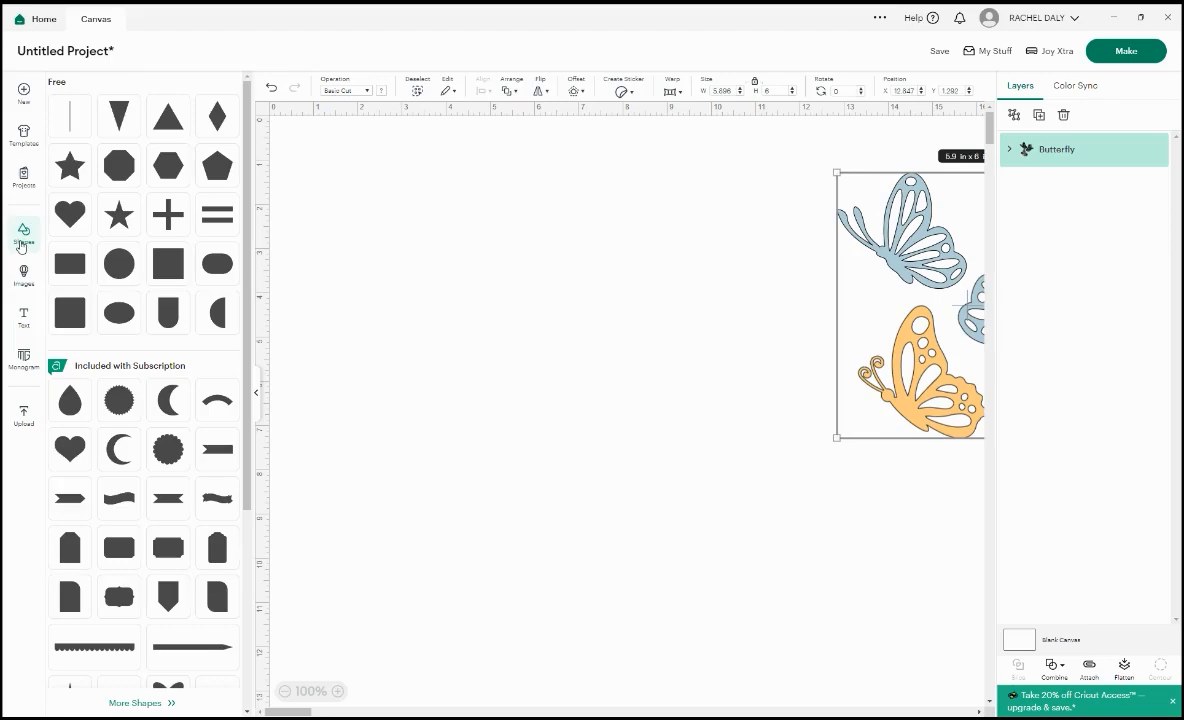
click(118, 264)
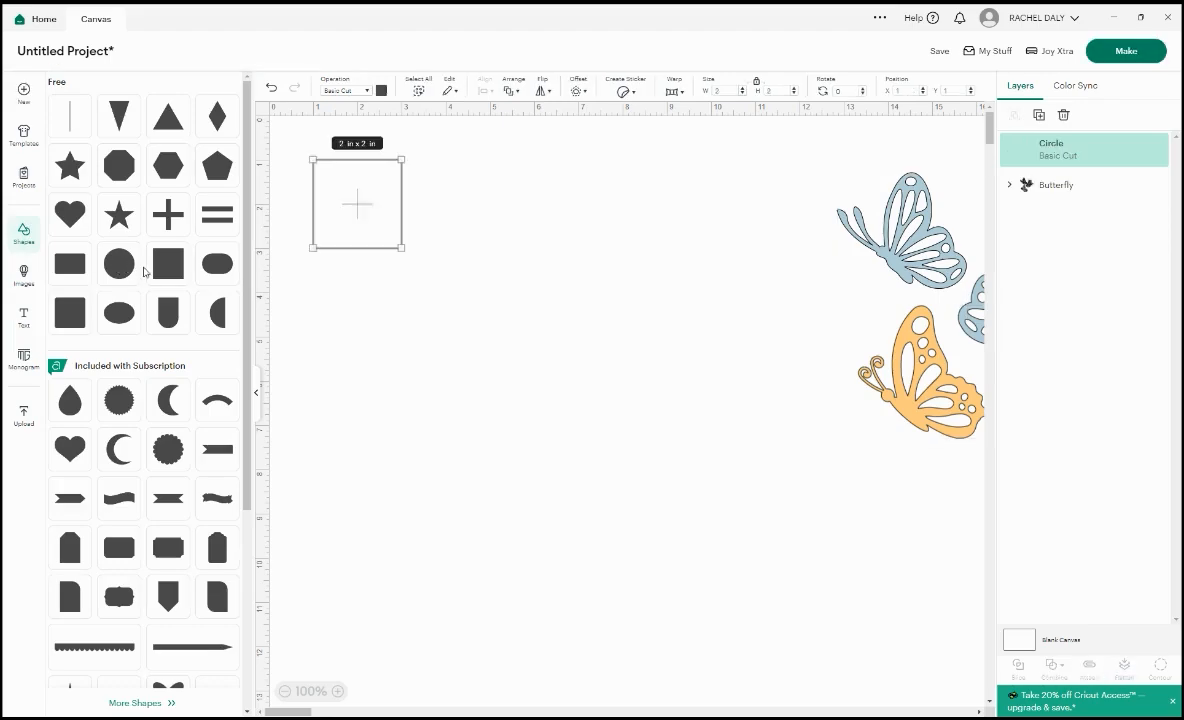
click(165, 267)
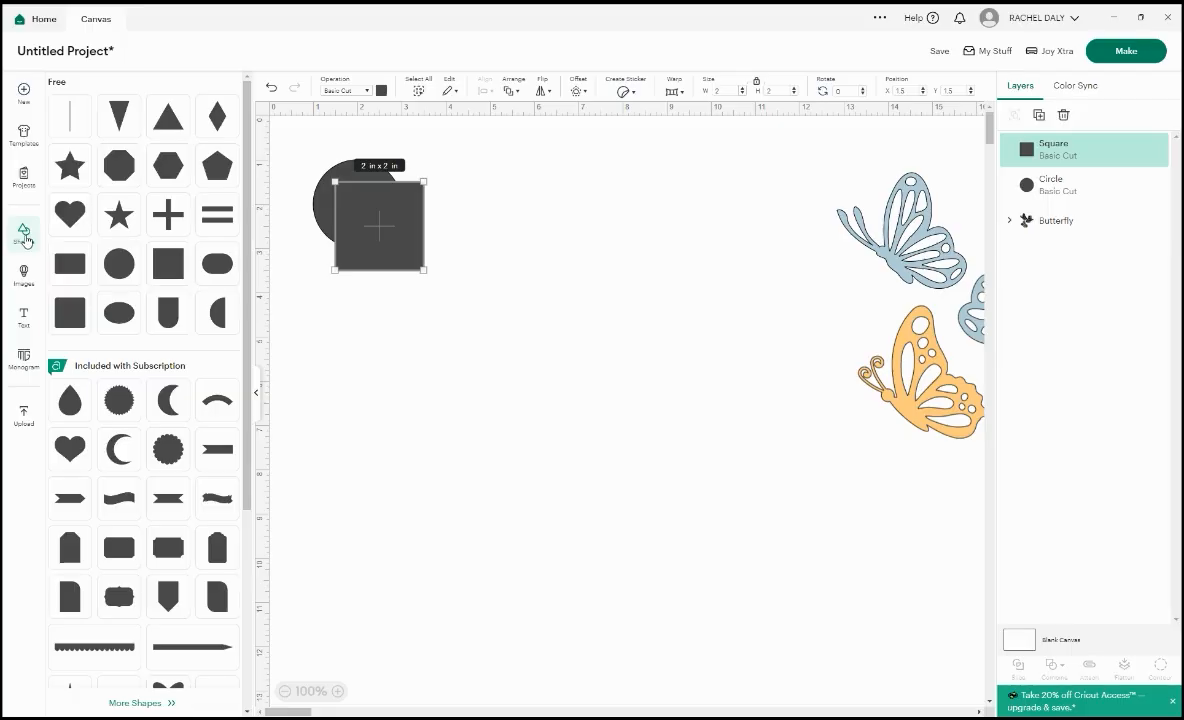
click(25, 238)
Move the square to about X 5.71, Y 3.04 in and overlap its upper part with the circle at about X 5.71, Y 1.78 in
drag(146, 196, 330, 262)
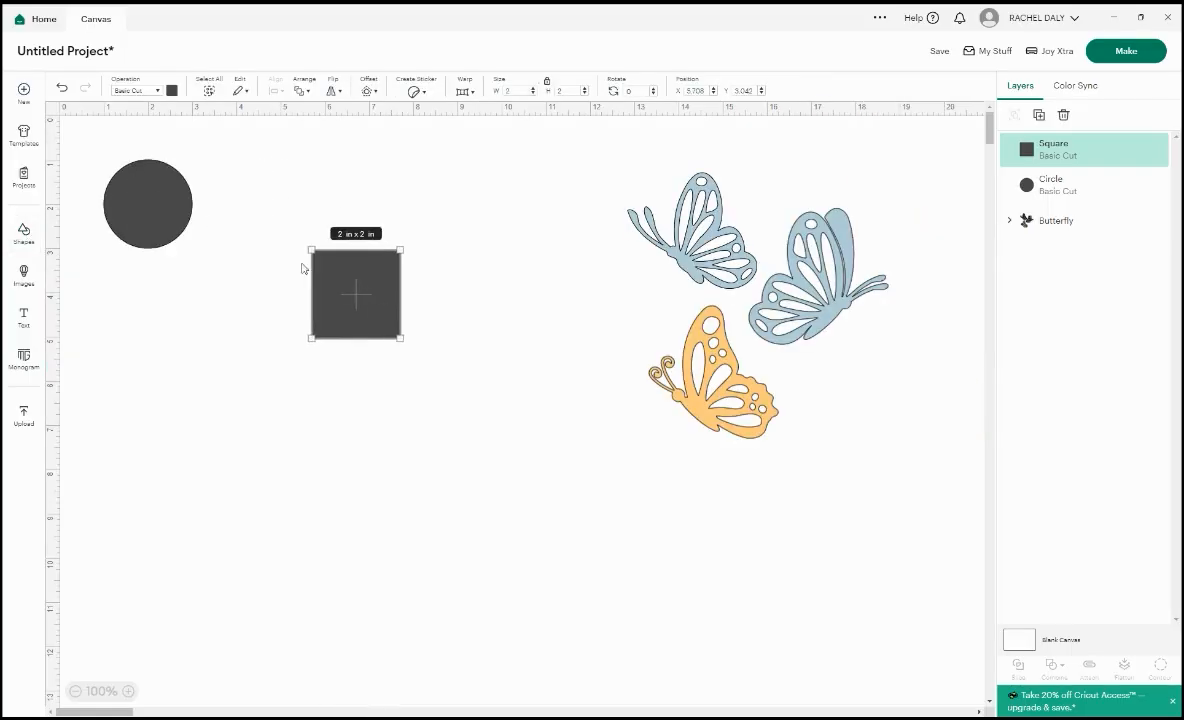
drag(185, 220, 377, 256)
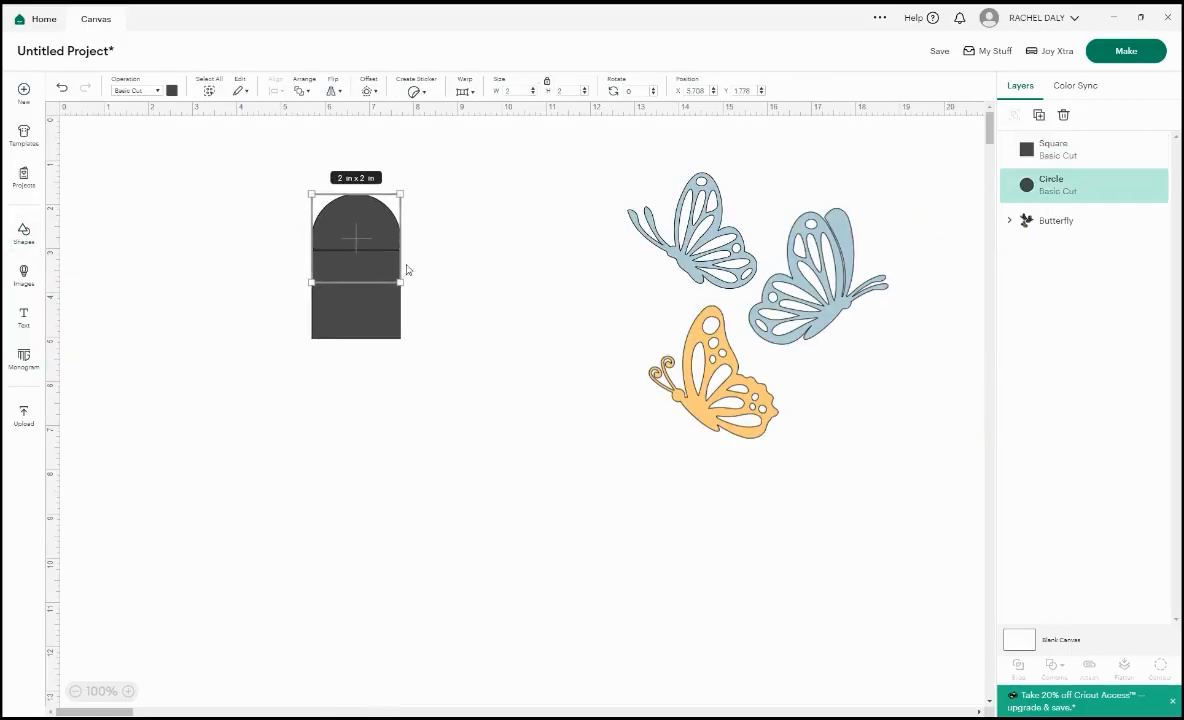
click(478, 299)
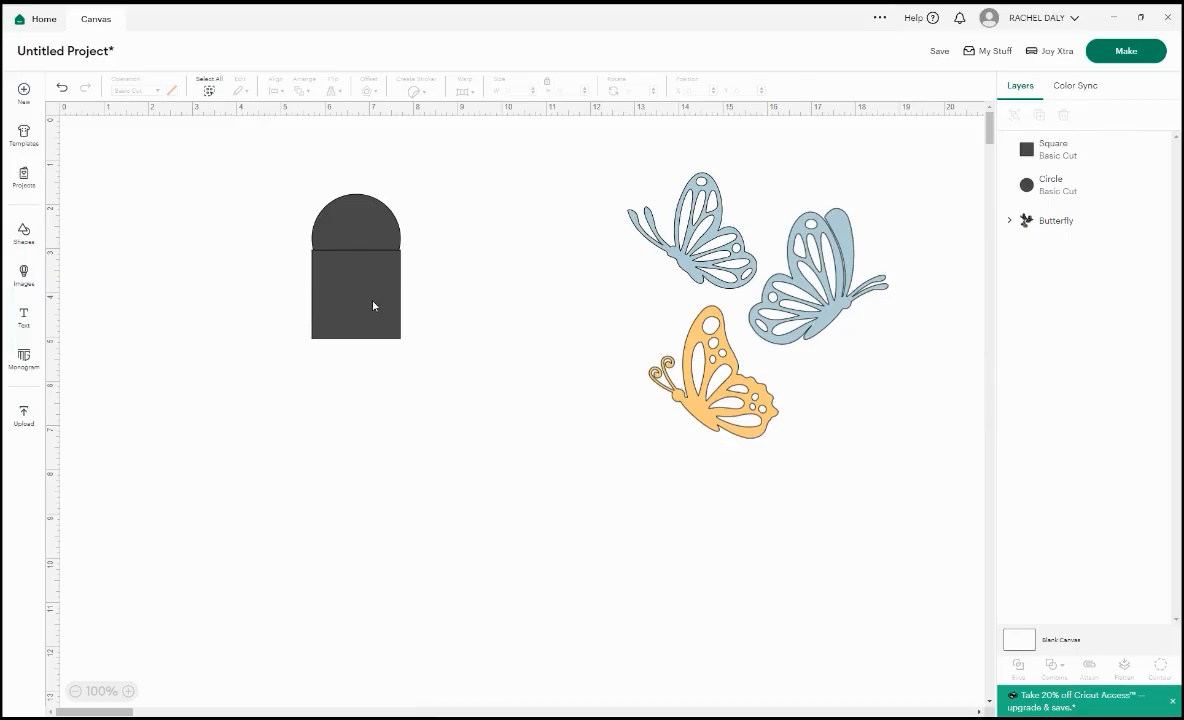
Weld the circle and square into one arch and move it to about X 7.01, Y 2.17 in
drag(451, 367, 280, 192)
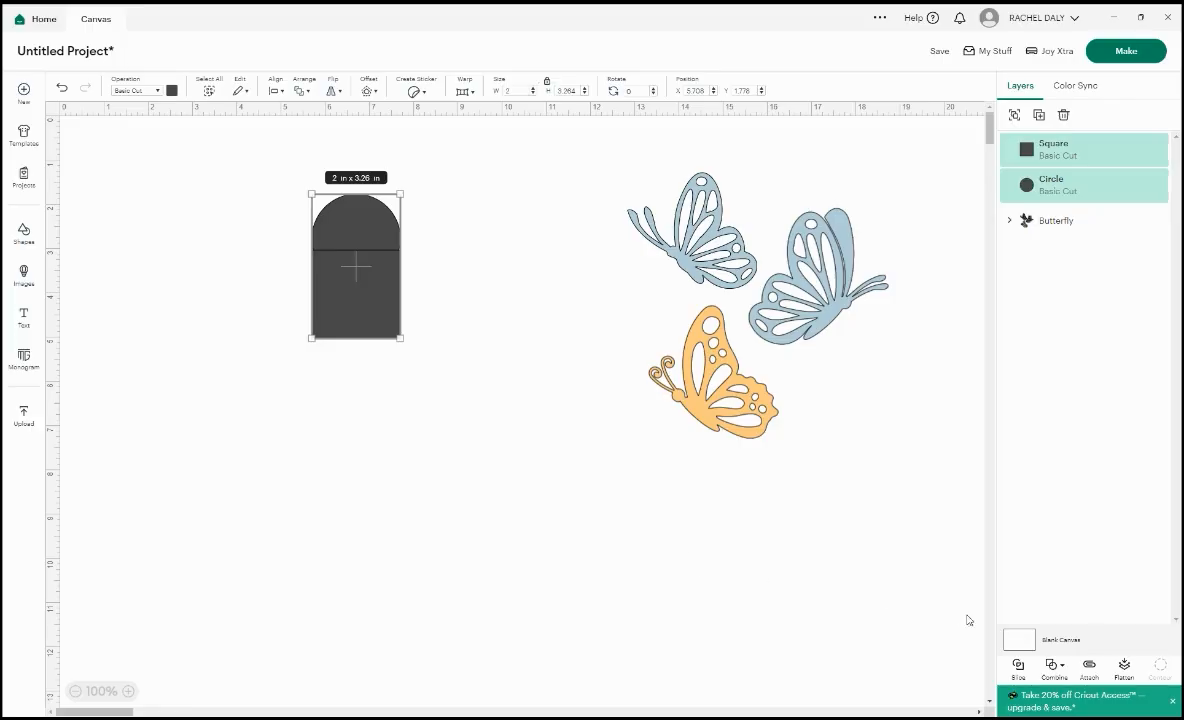
click(1061, 675)
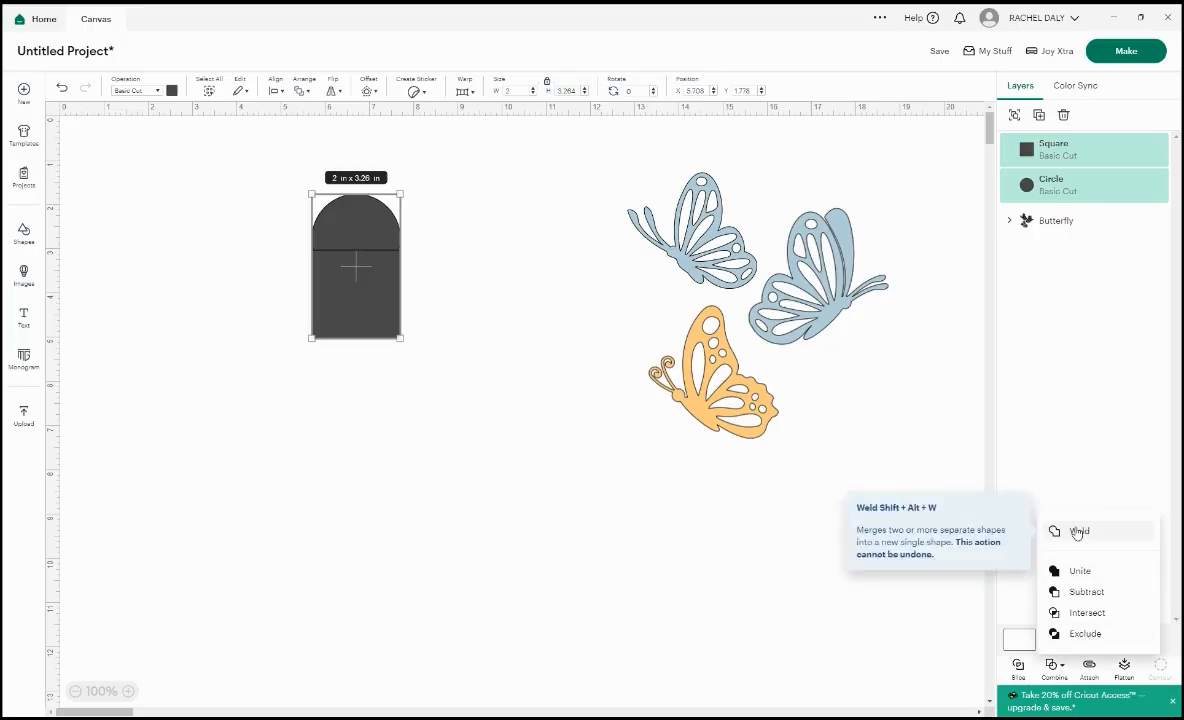
click(1077, 532)
drag(394, 252, 453, 281)
click(467, 313)
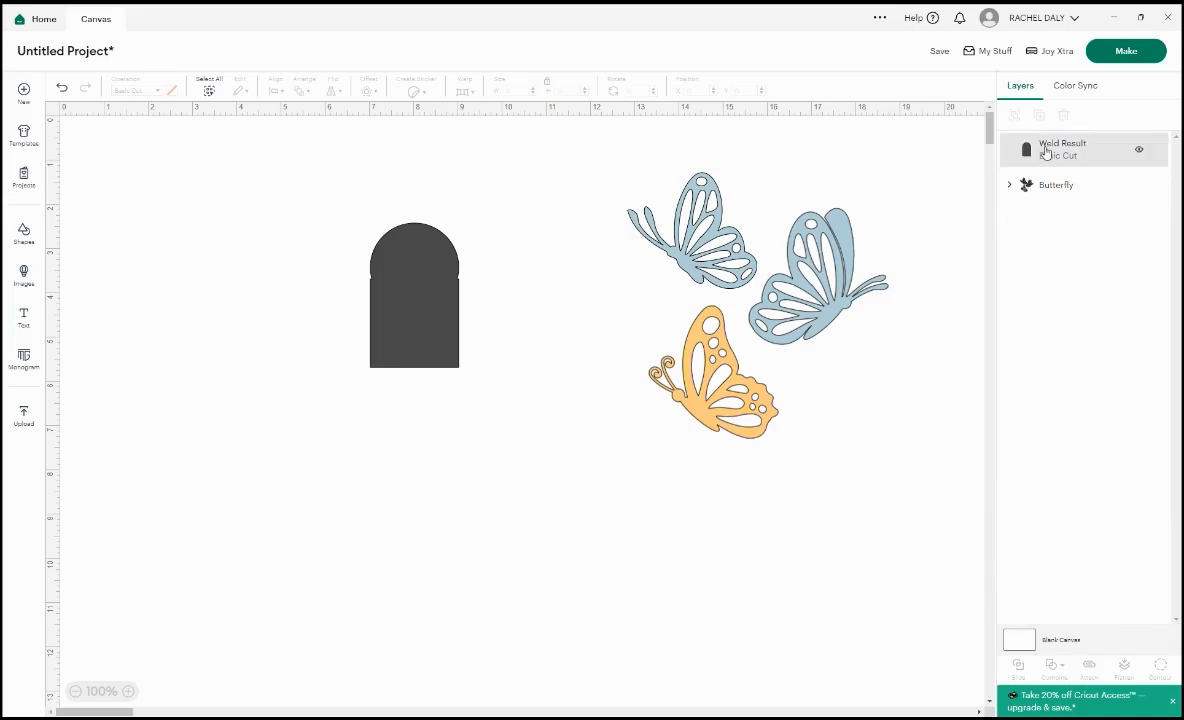
drag(377, 320, 376, 308)
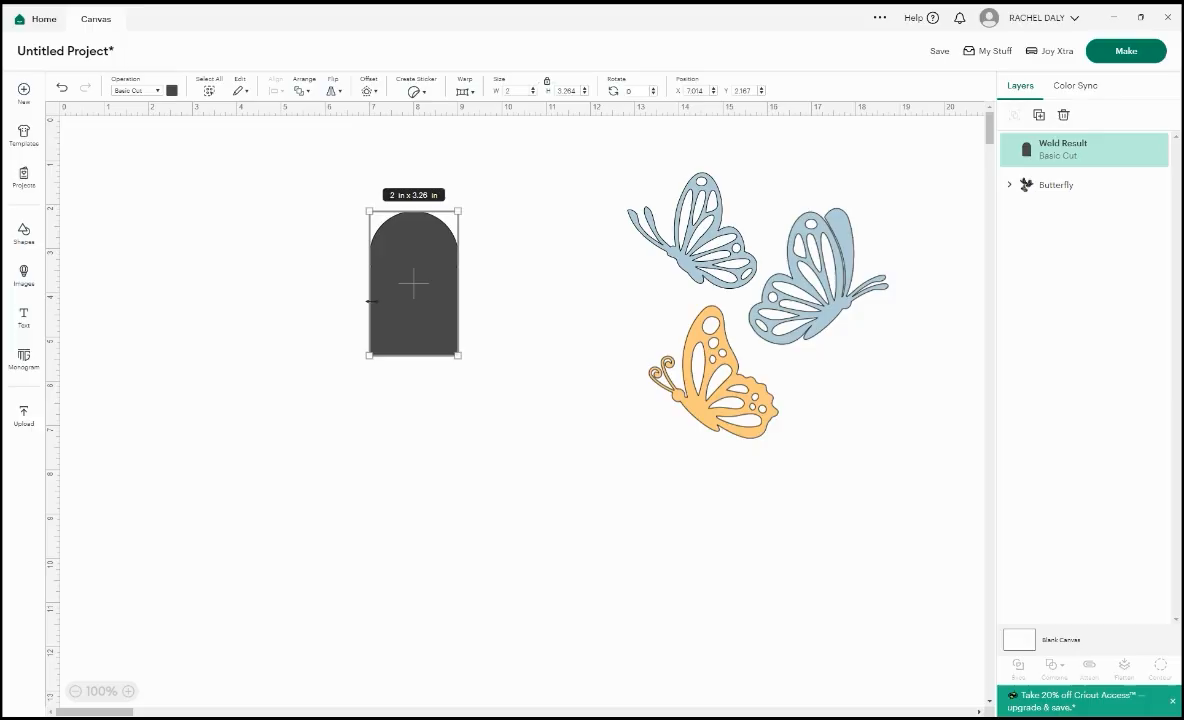
Weld the Butterfly group into a single layer and move it to about X 12.76, Y 2.07 in
click(779, 313)
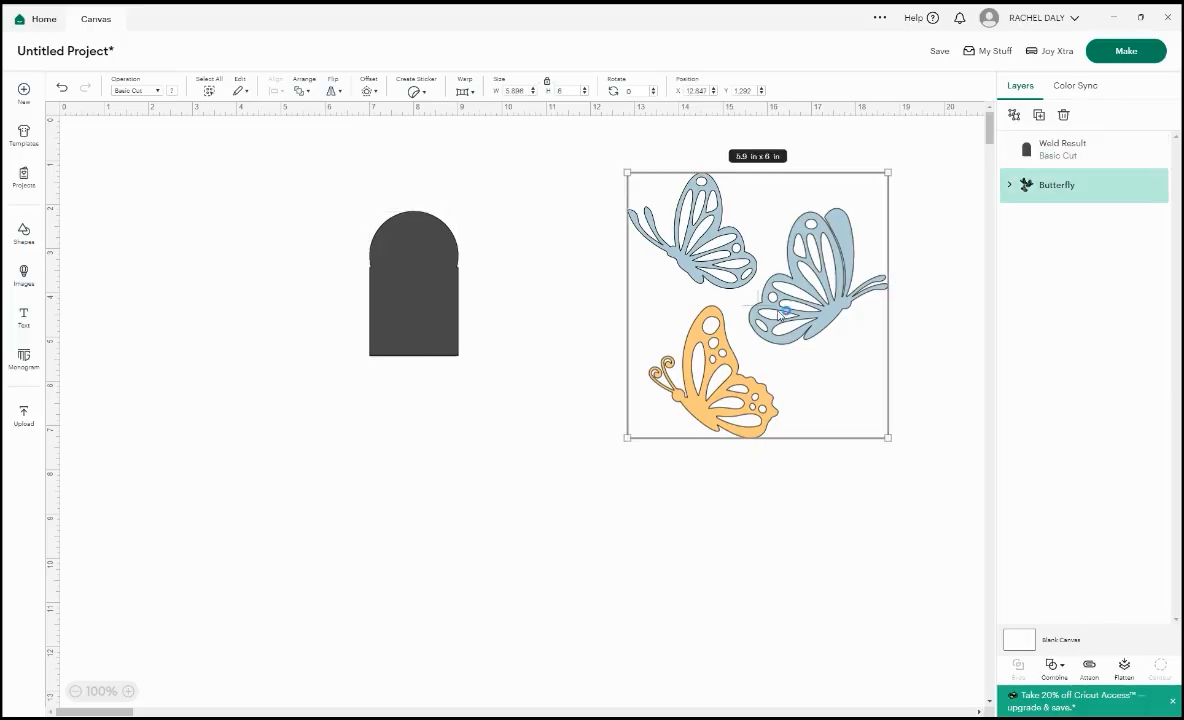
click(1053, 672)
click(1072, 529)
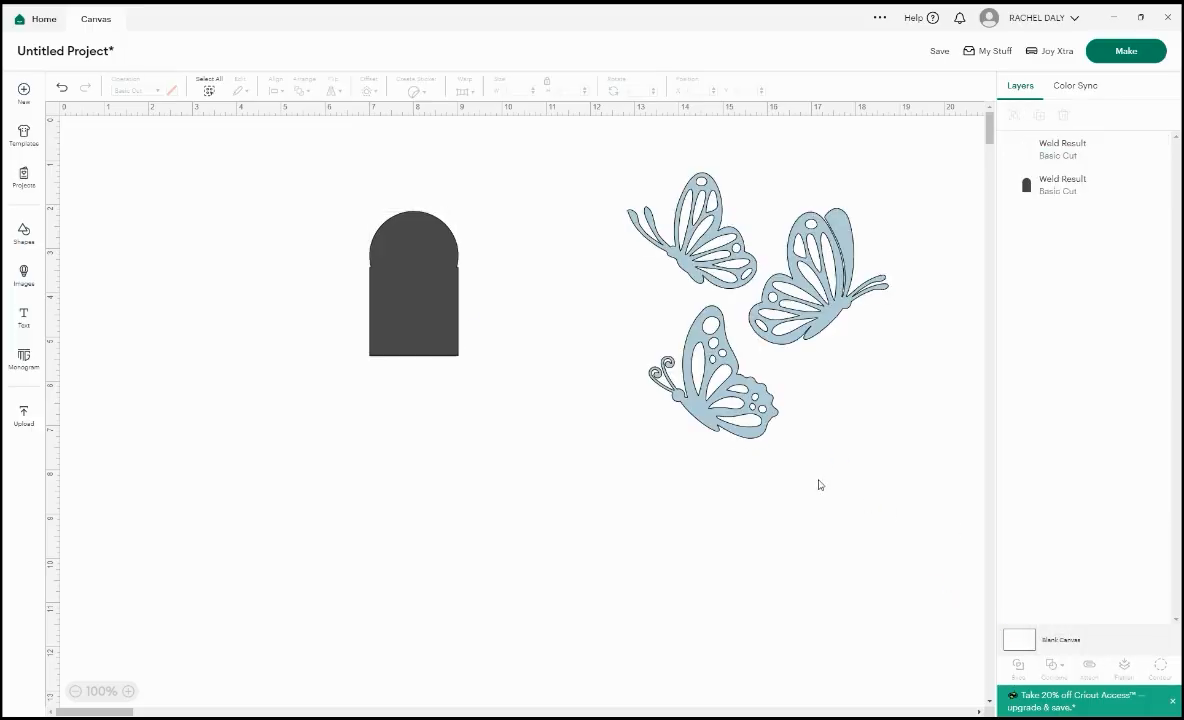
drag(758, 278, 755, 313)
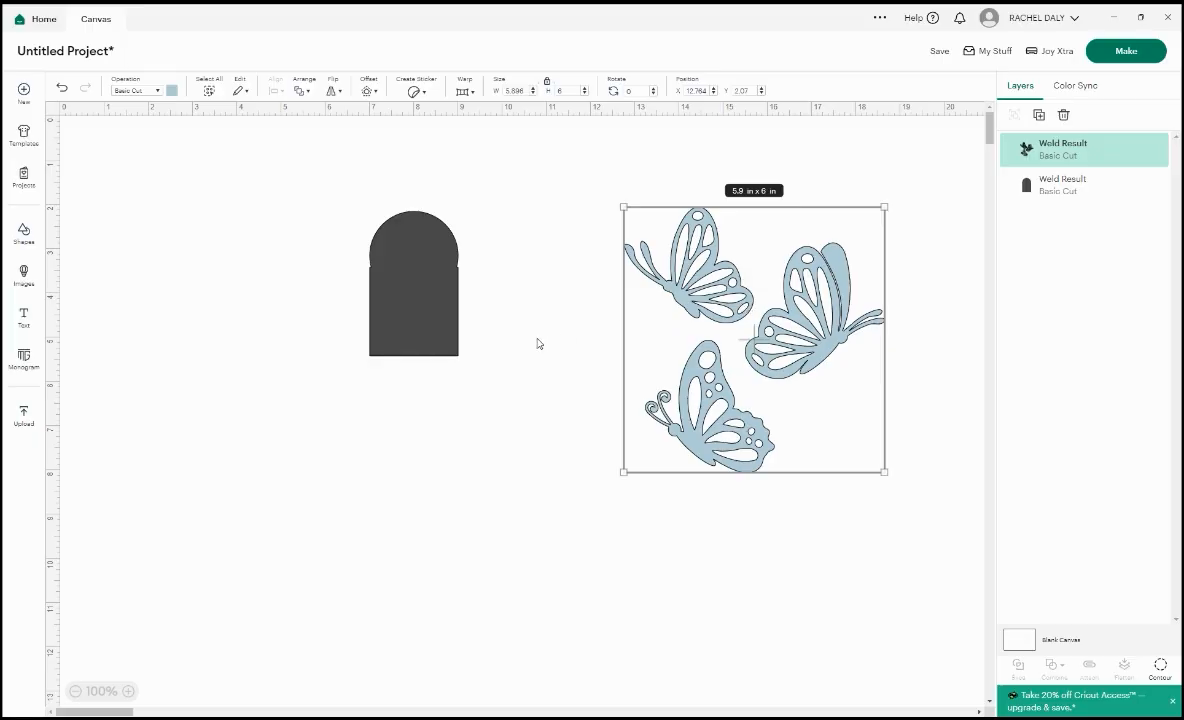
Undo the butterflies' move and weld, and reposition the restored Butterfly group at about X 11.67, Y 1.86 in
click(62, 92)
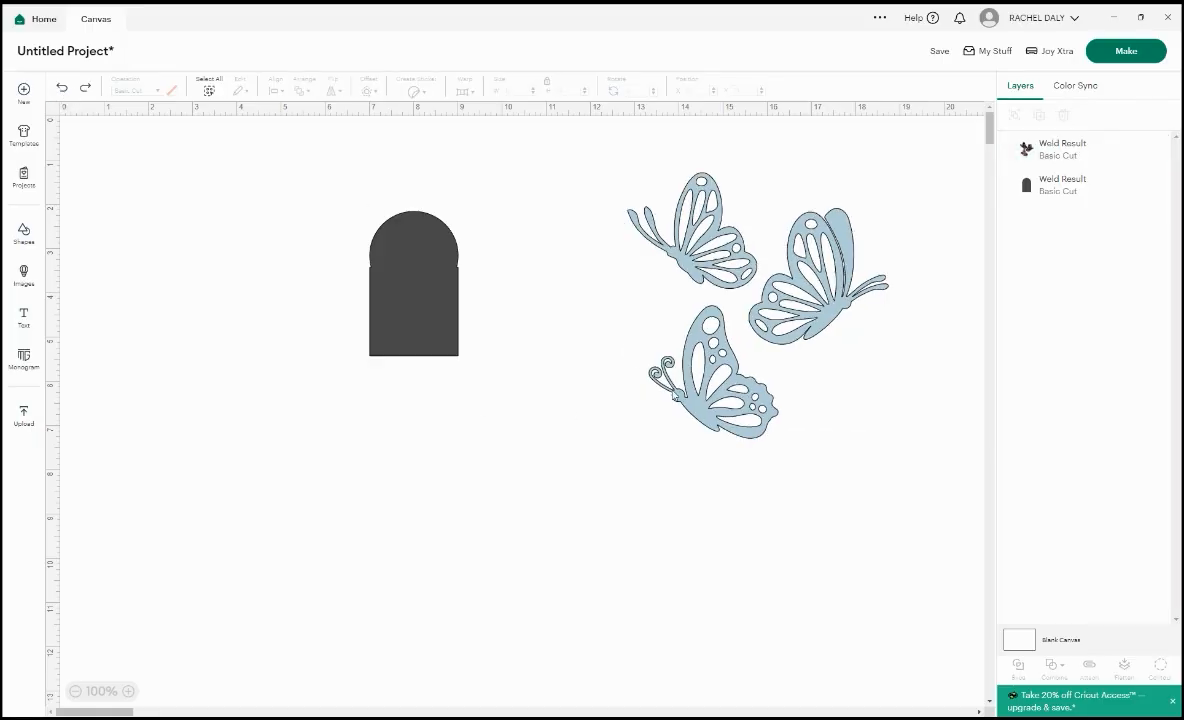
click(674, 395)
click(62, 90)
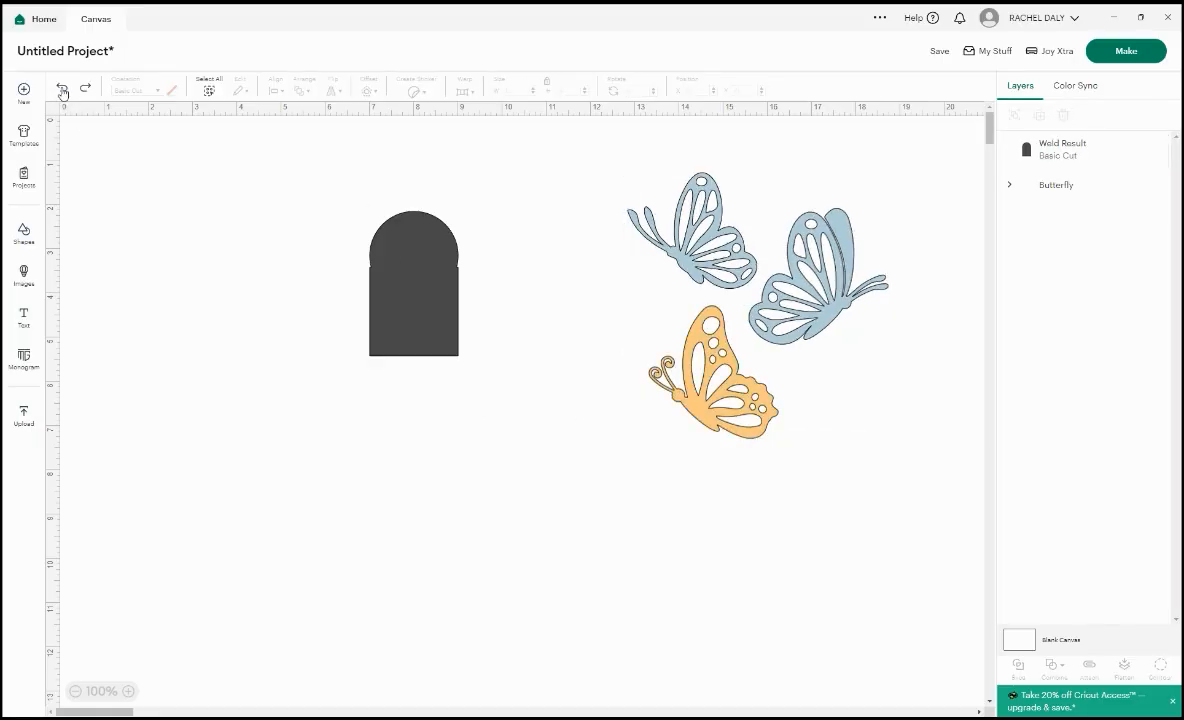
drag(685, 324, 633, 349)
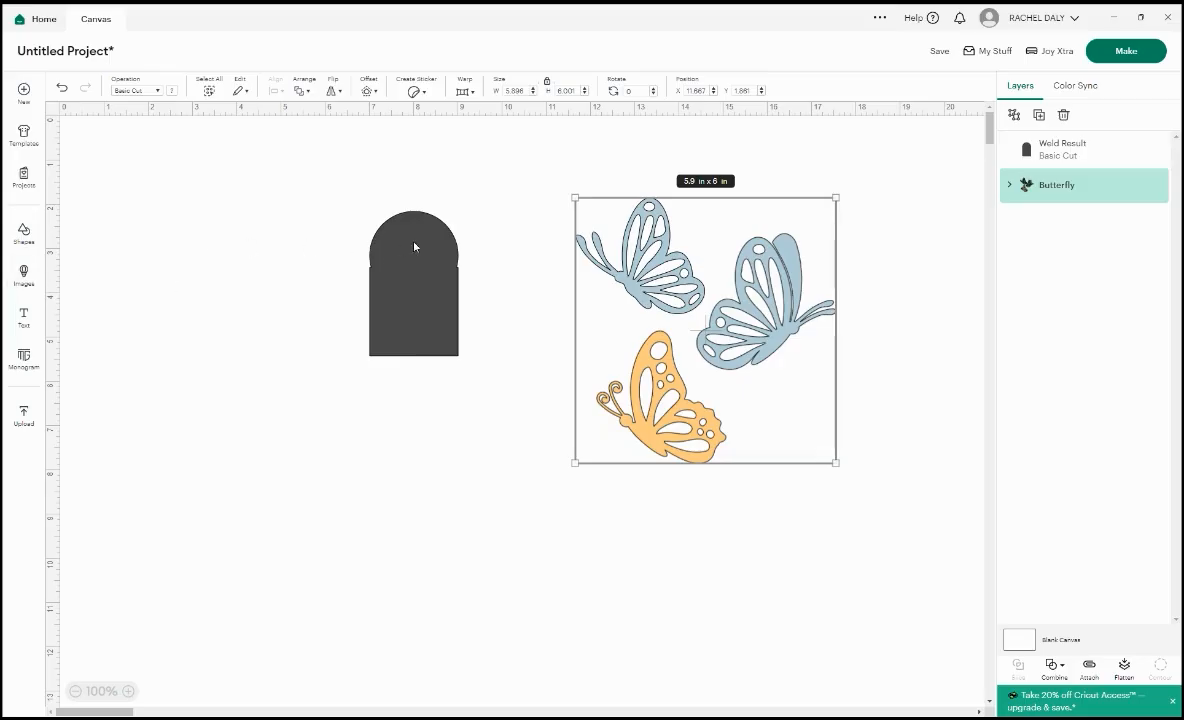
Examine the image info of the welded arch for the IDs of its source shapes
click(1059, 155)
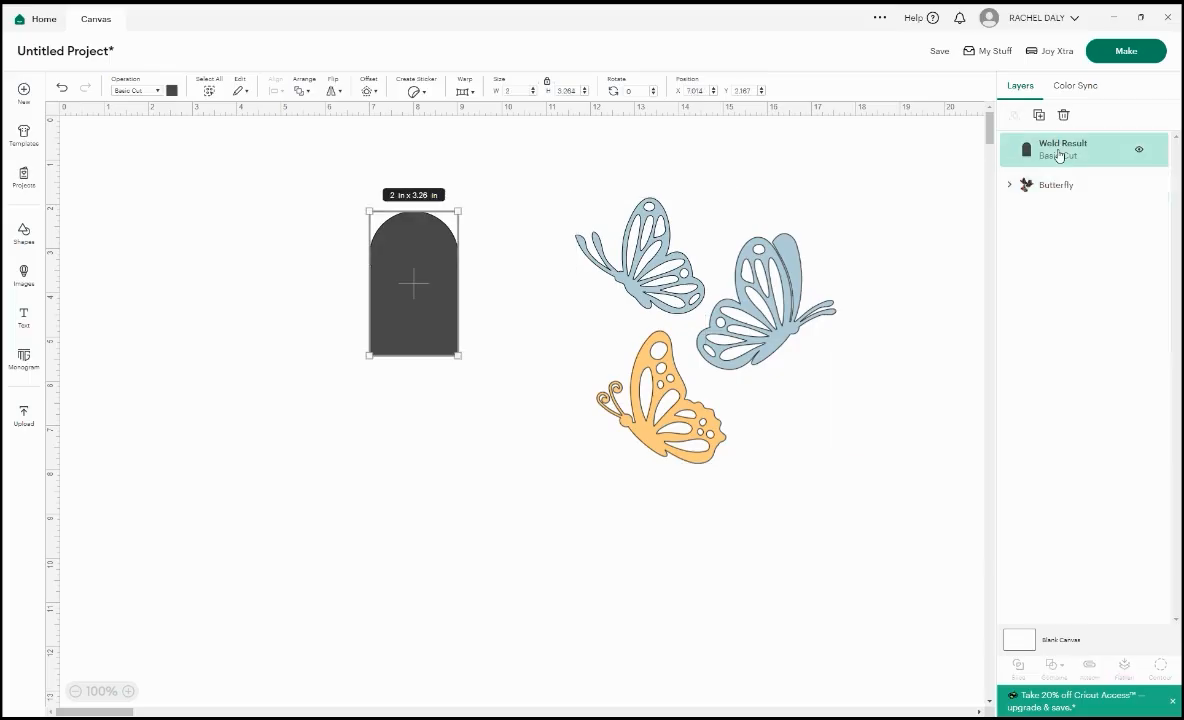
right_click(1059, 155)
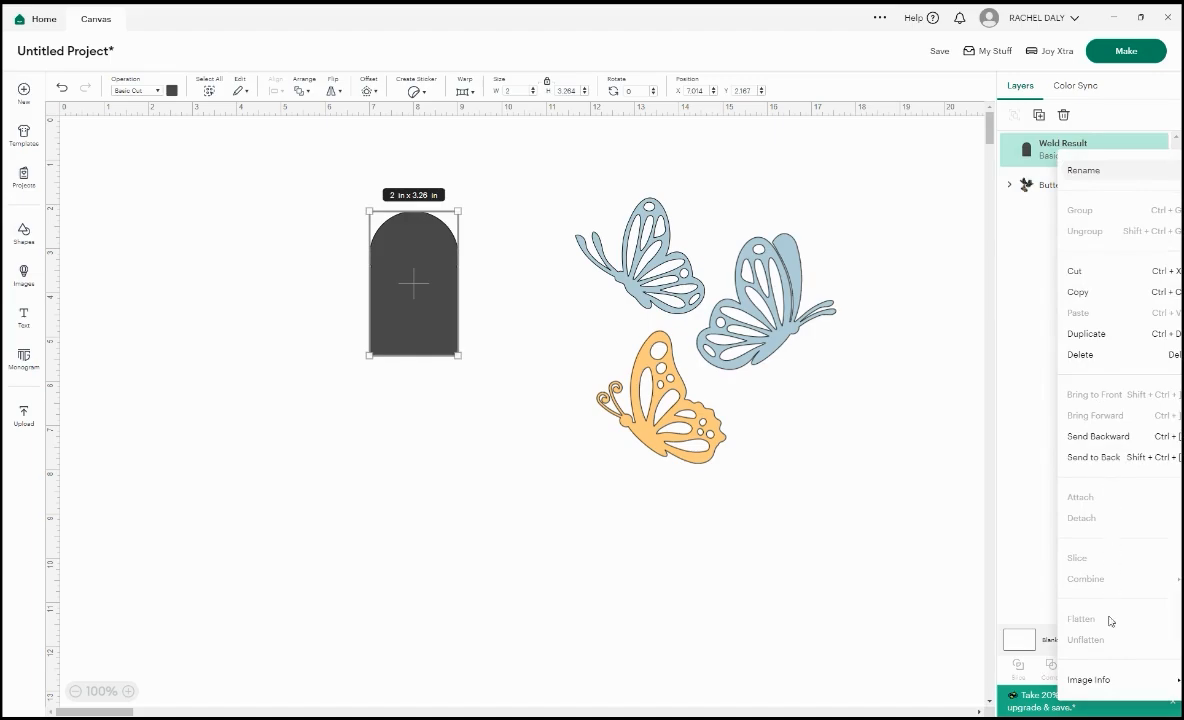
mouse_move(1104, 682)
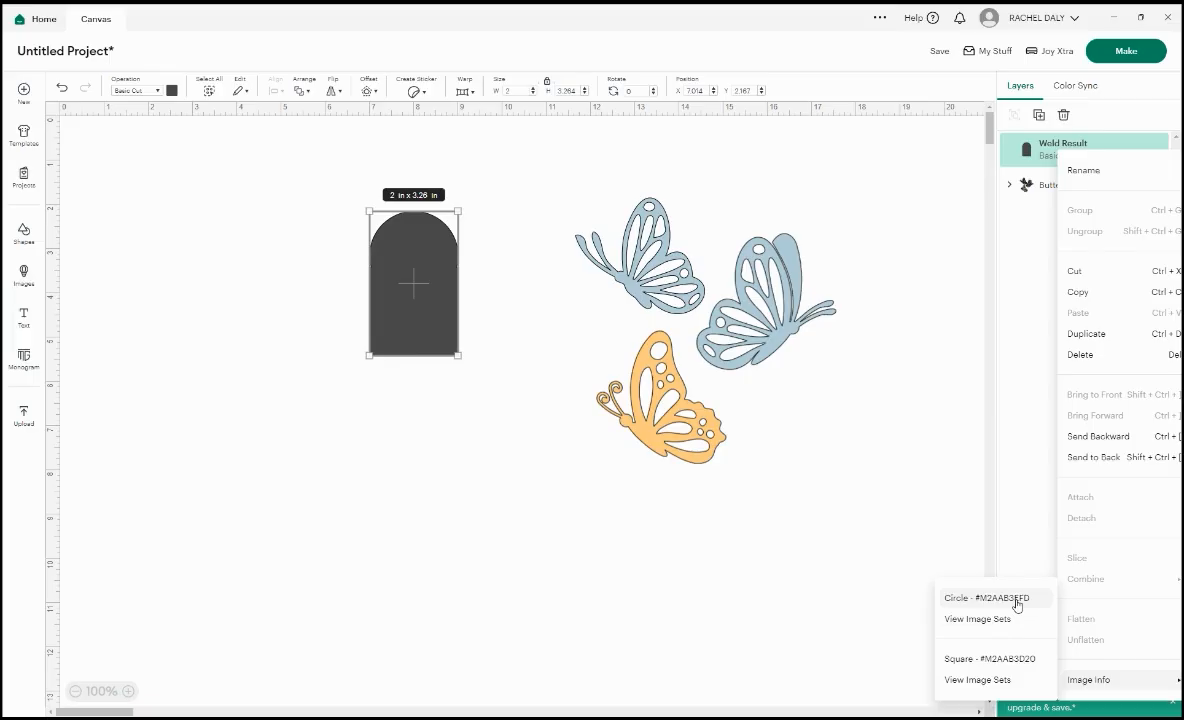
click(658, 556)
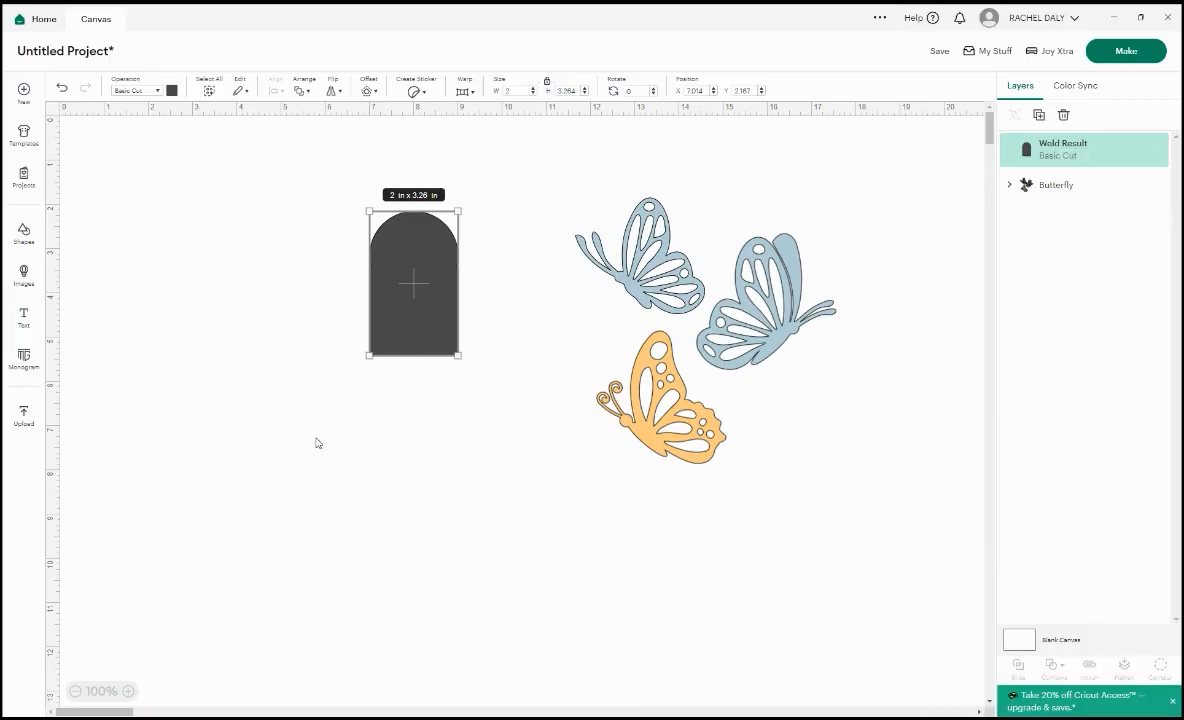
Add the text "DALY CREATIONS" below the arch at about X 3.14, Y 7.12 in
click(31, 319)
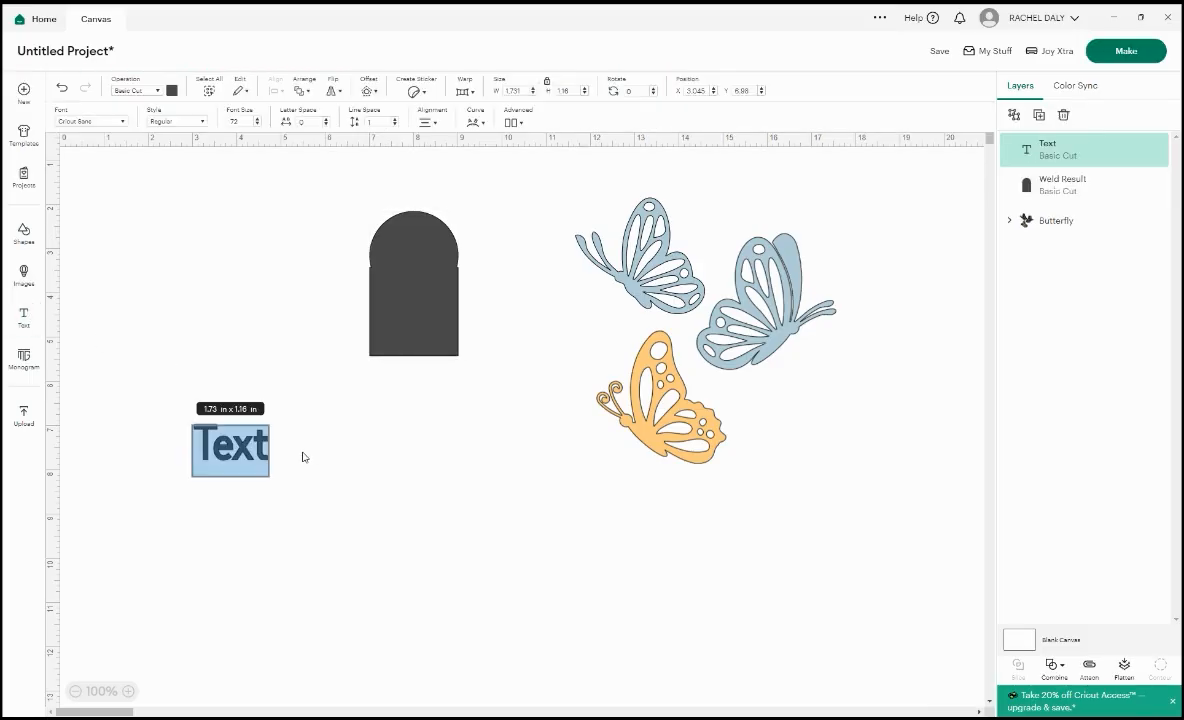
text(d)
key(BackSpace)
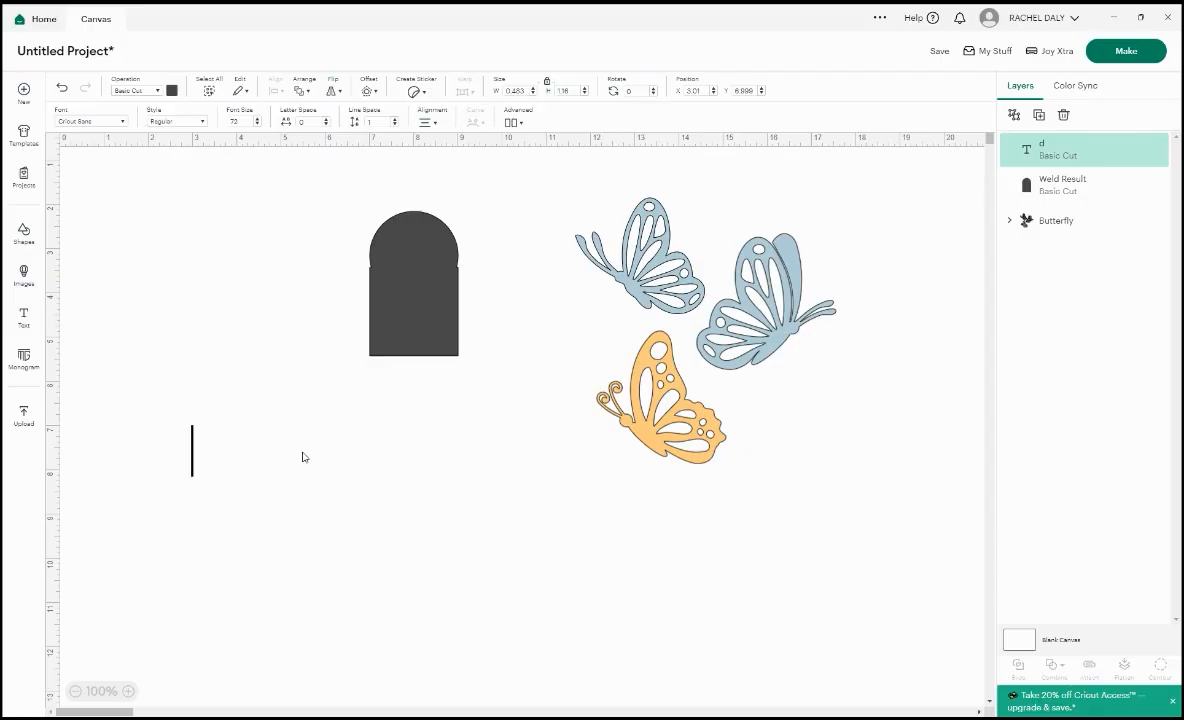
text(DALY CREATIONS)
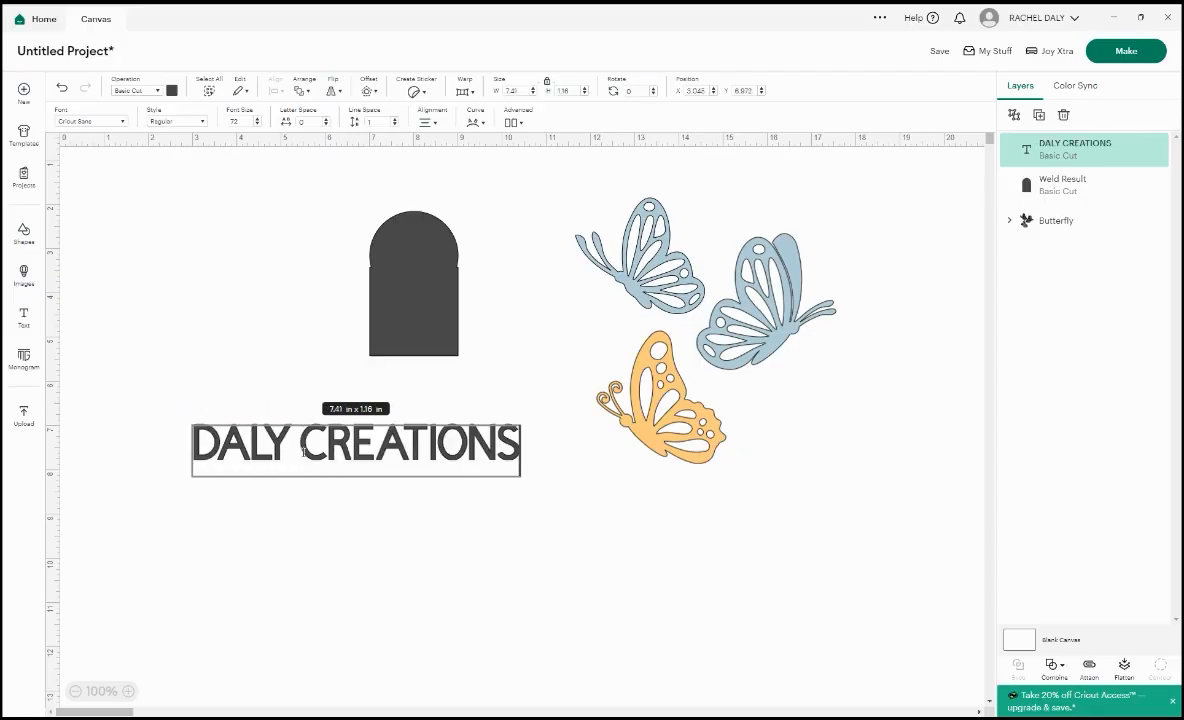
click(372, 480)
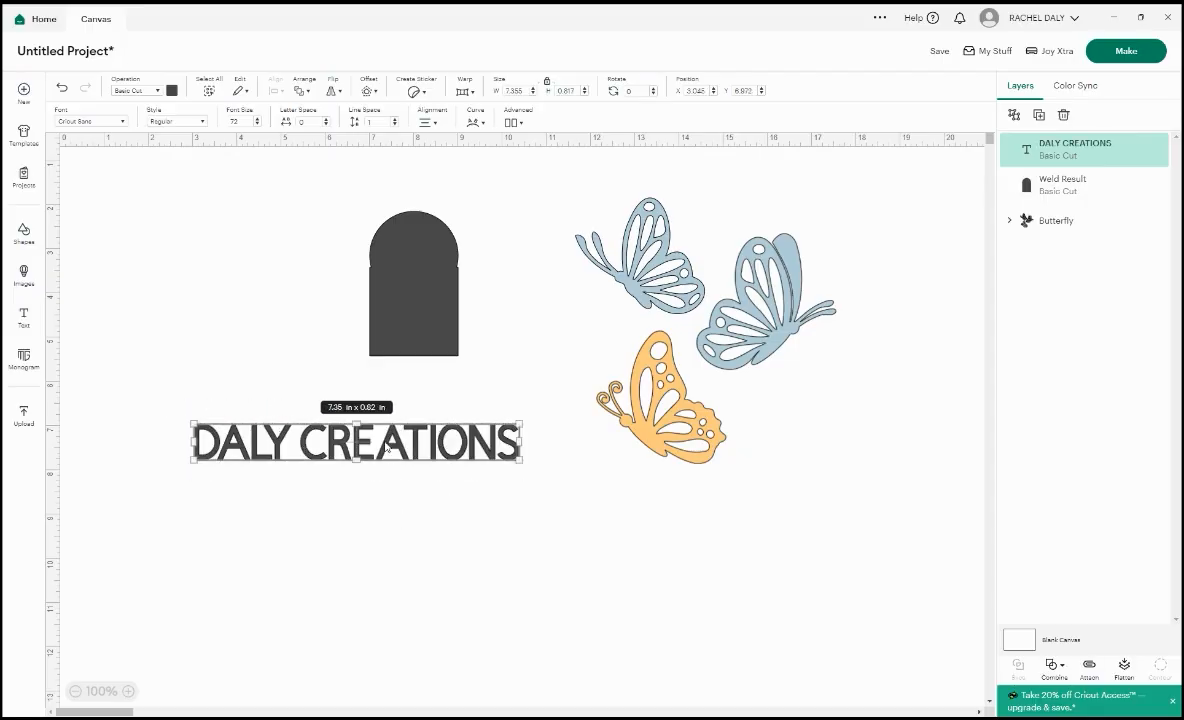
drag(386, 445, 391, 452)
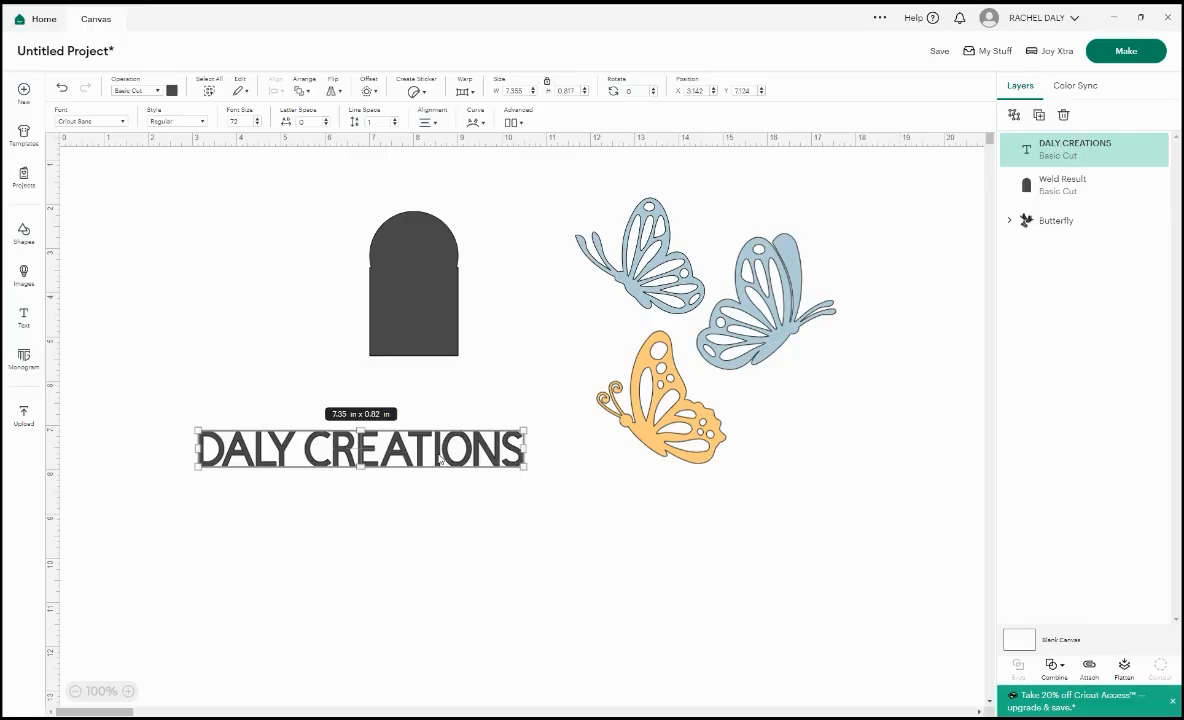
Weld the DALY CREATIONS text and scale it to about 7.2 × 0.8 in
click(1051, 679)
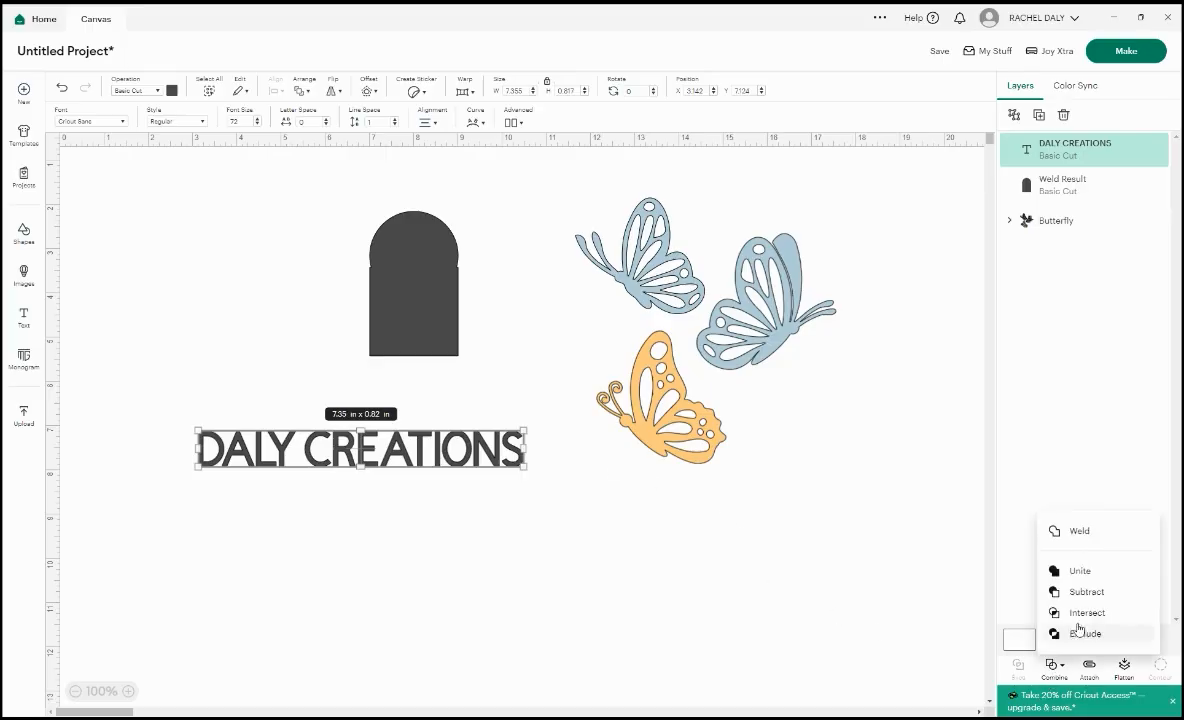
click(1088, 535)
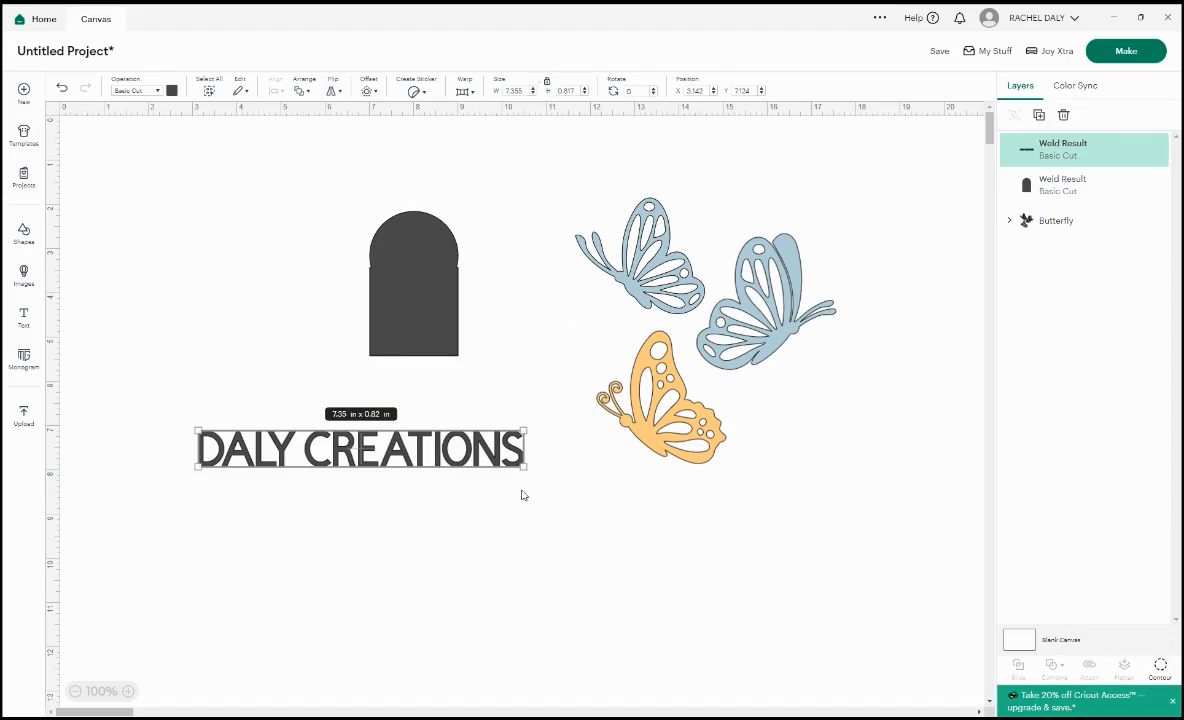
drag(523, 466, 517, 465)
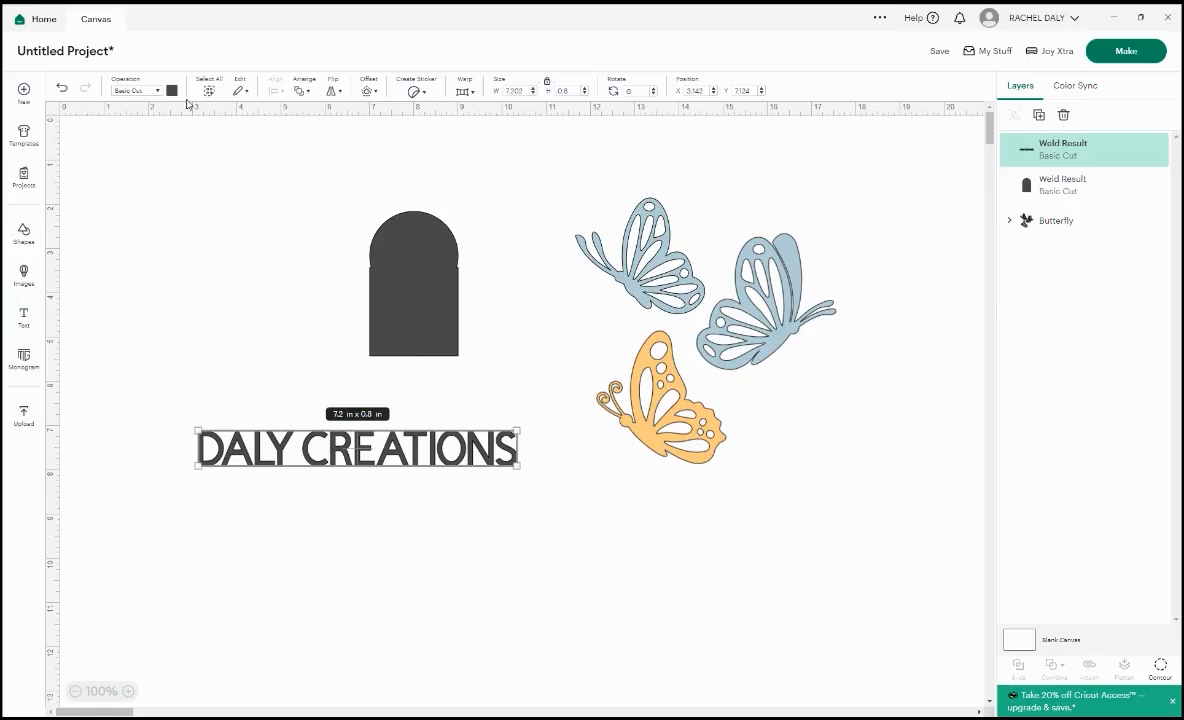
Examine the image info of the welded DALY CREATIONS layer
right_click(1048, 152)
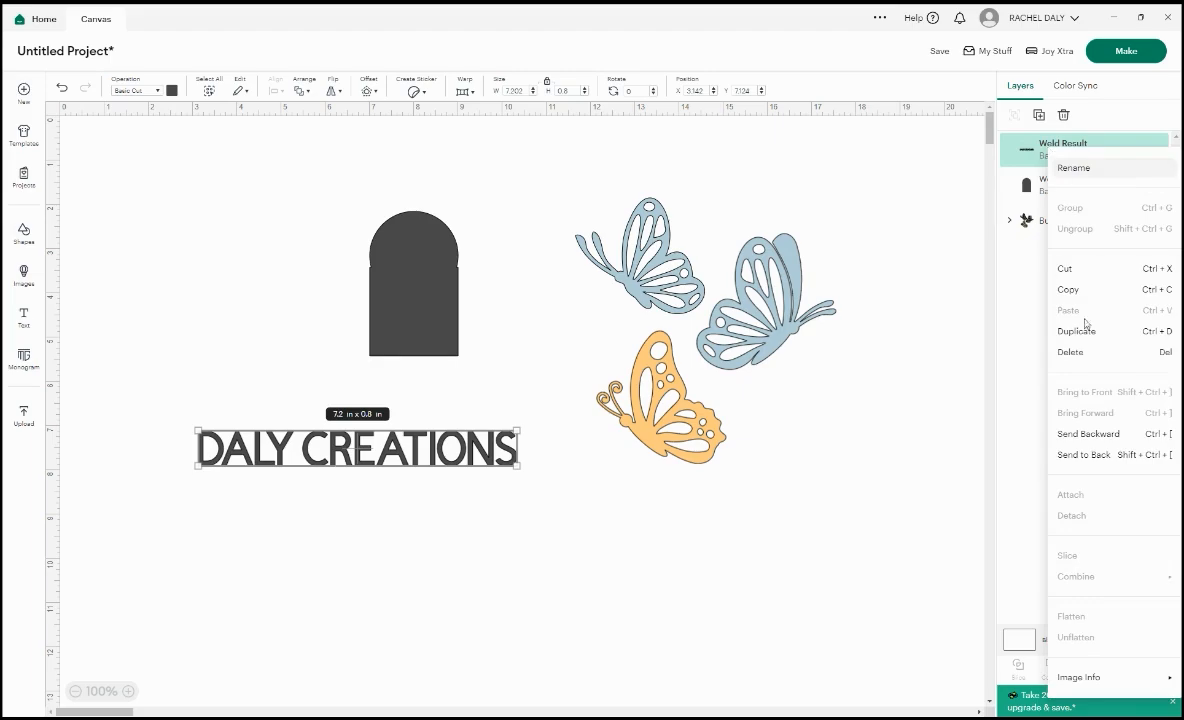
mouse_move(1107, 679)
click(844, 543)
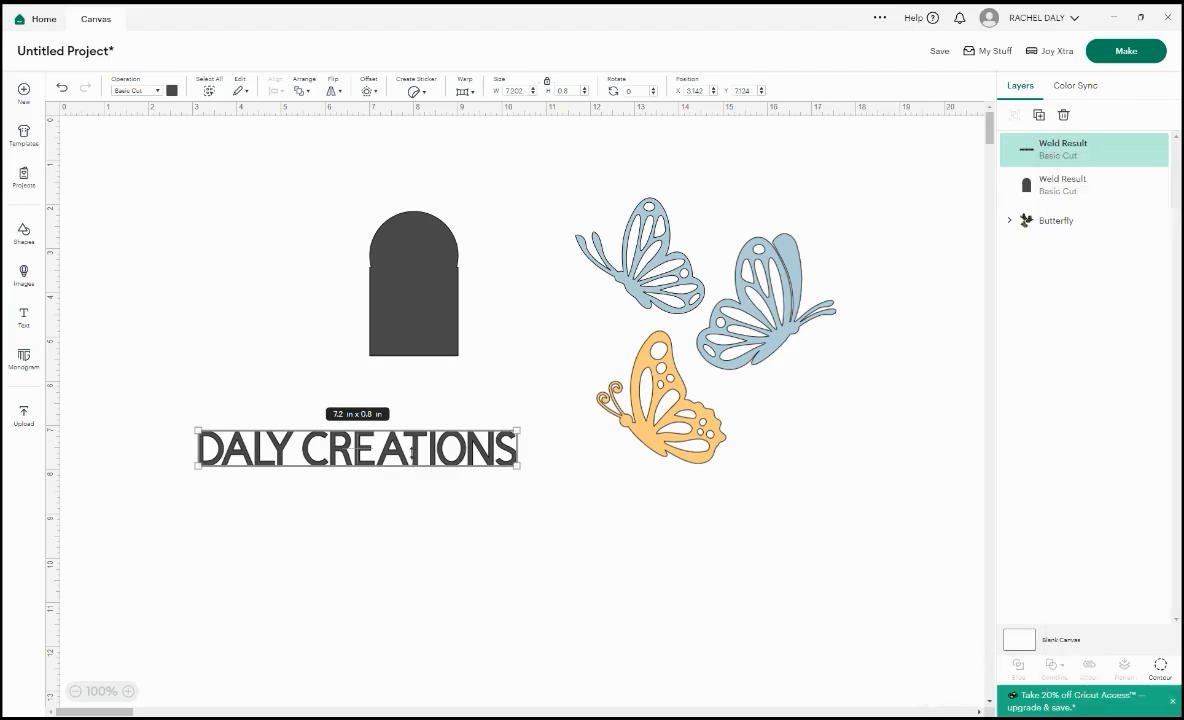
Undo the resizing and the weld of the DALY CREATIONS text
click(61, 87)
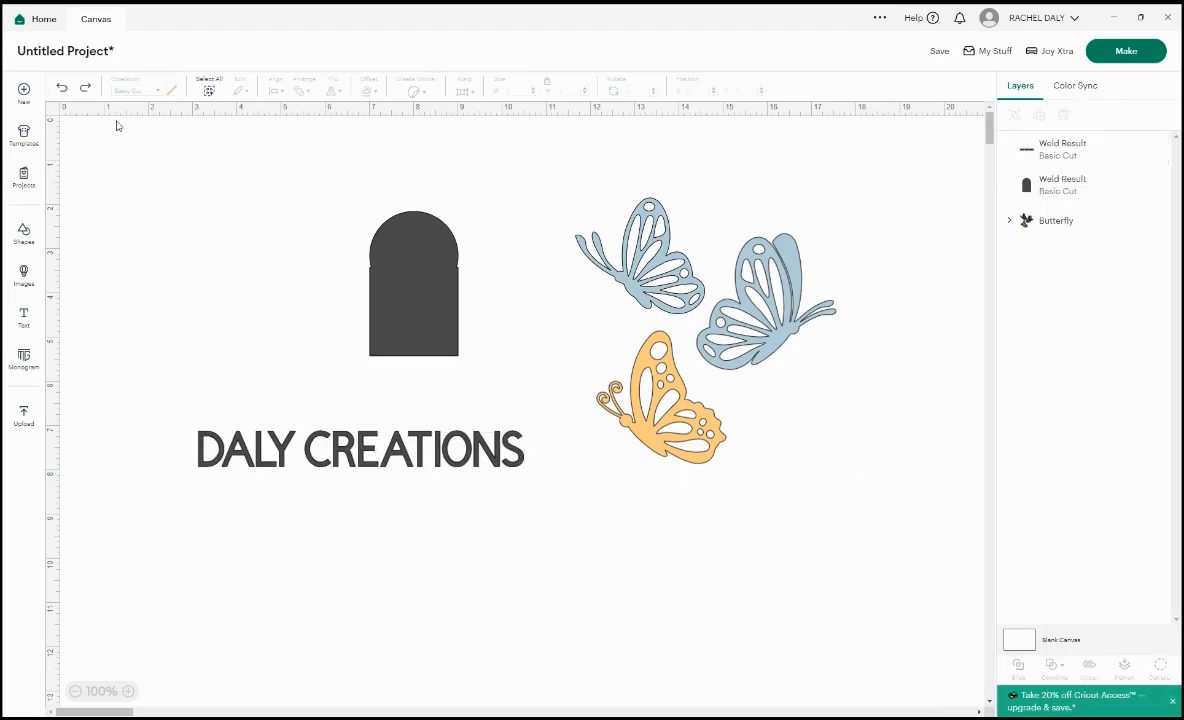
click(457, 452)
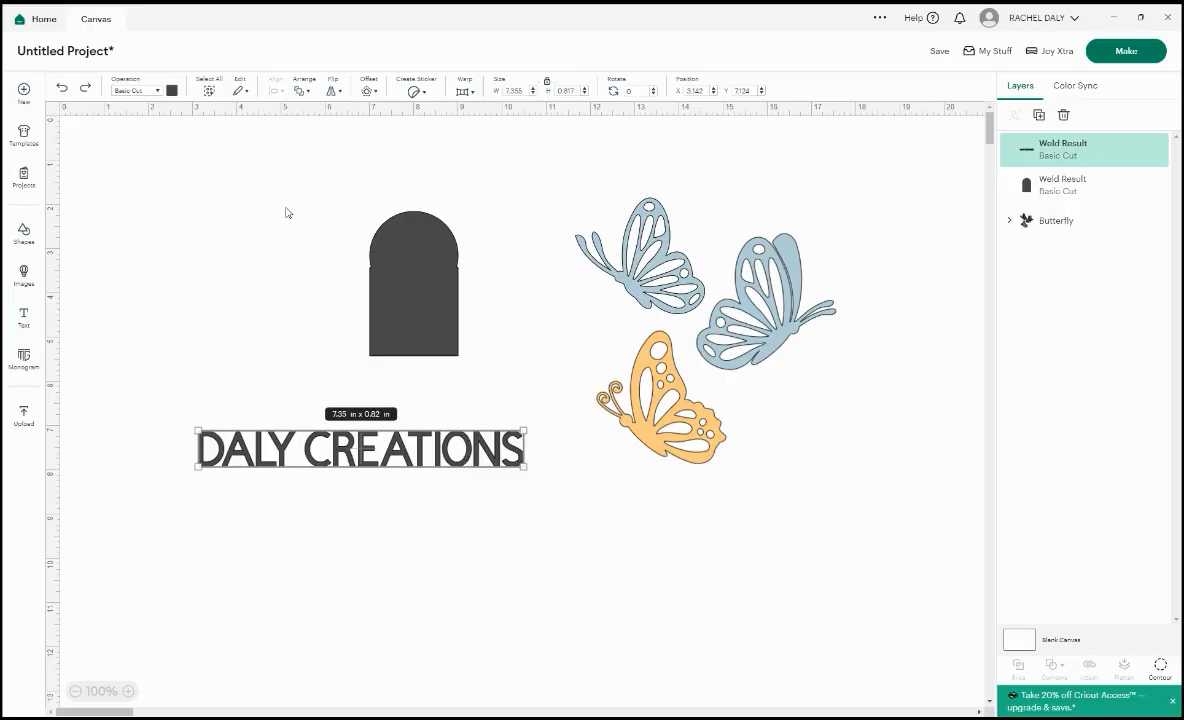
click(61, 87)
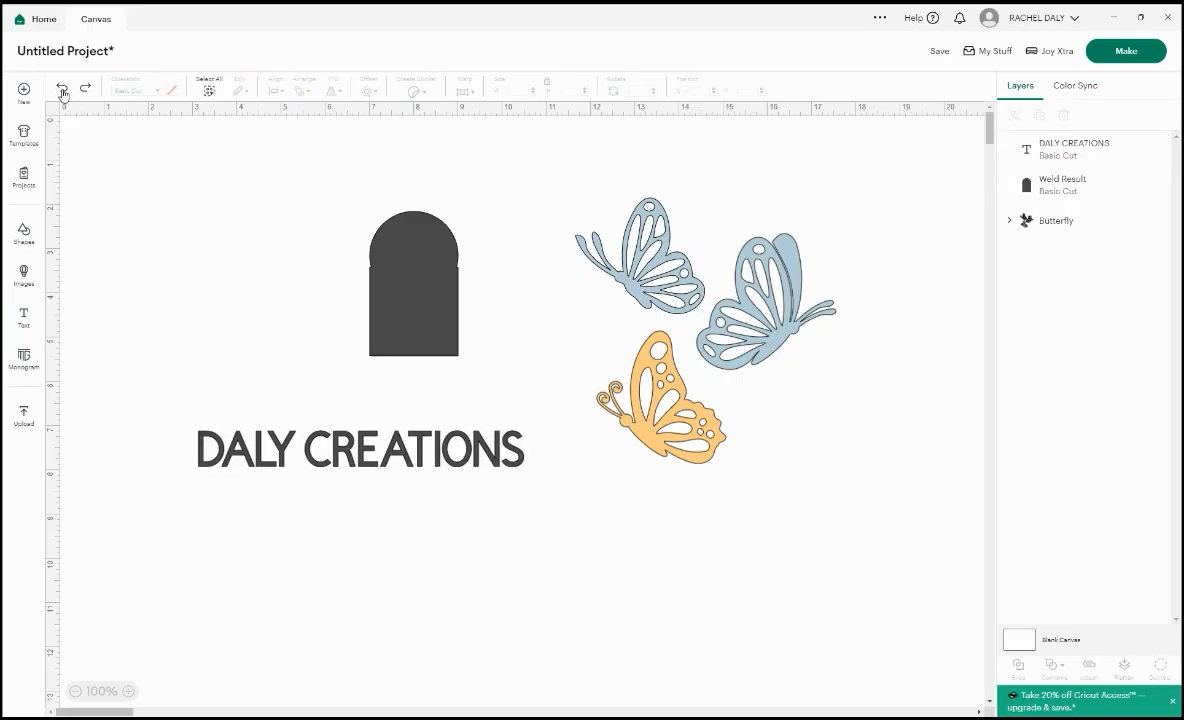
Reselect the DALY CREATIONS text and open the Combine options for it
click(299, 456)
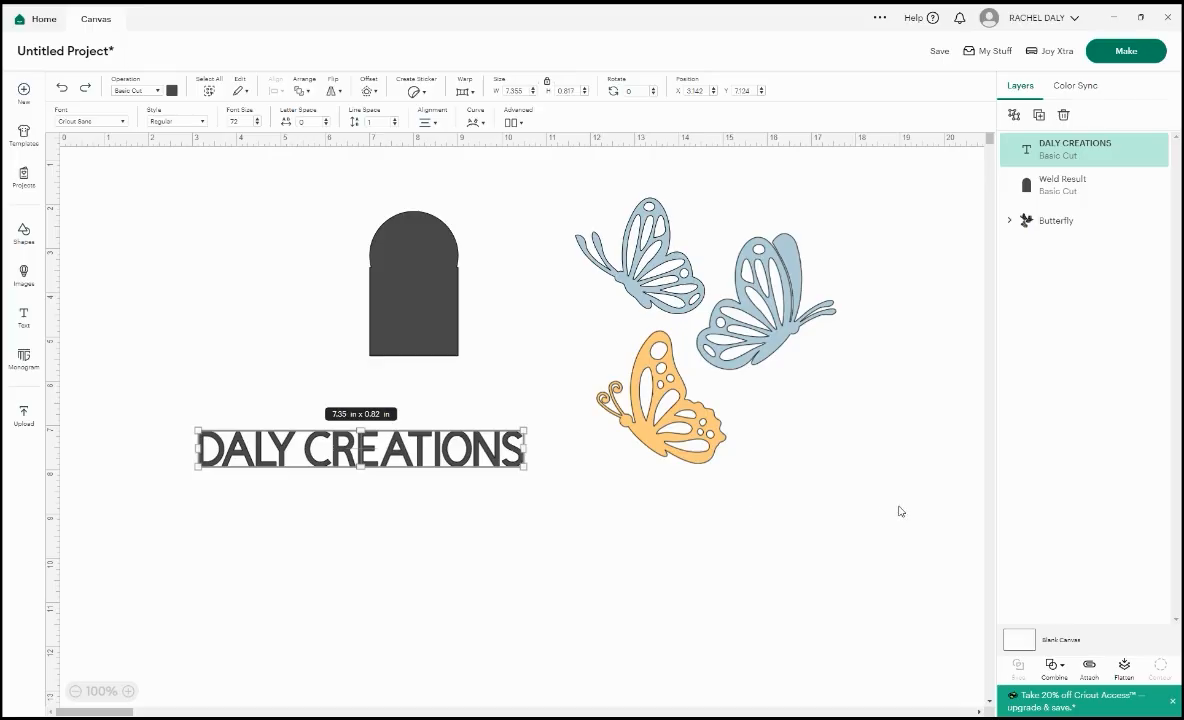
click(1055, 667)
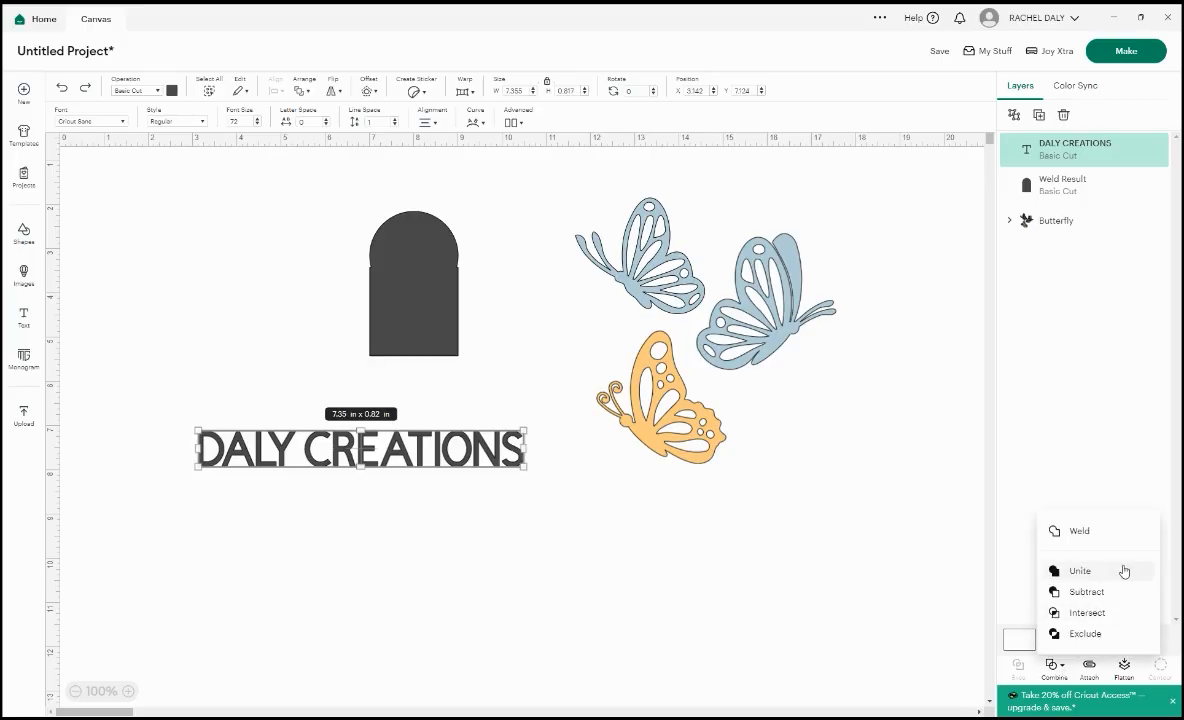